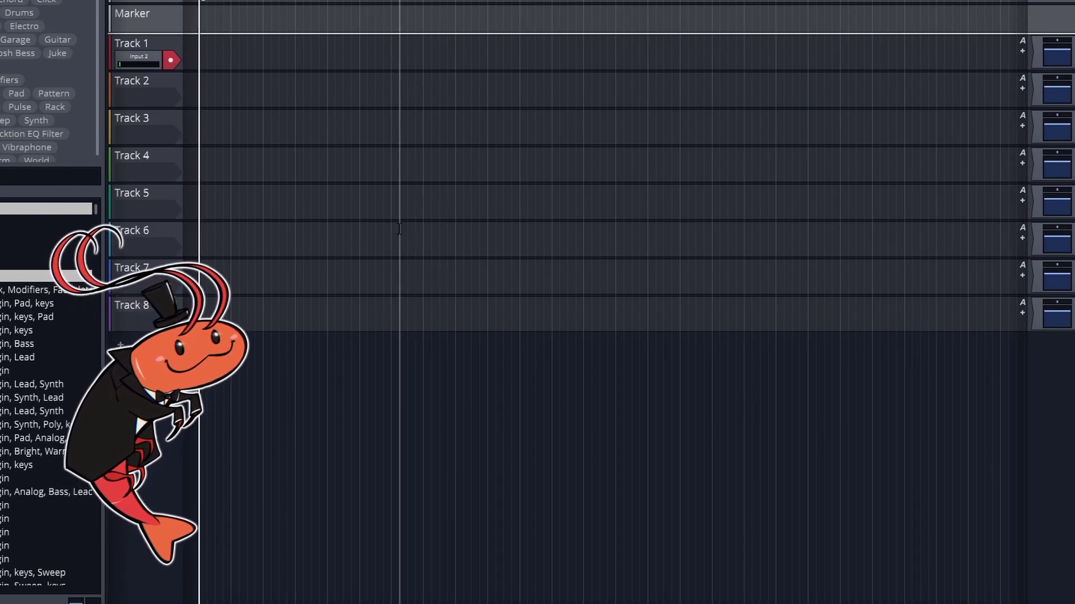
# Record a take on Track 1 and trim the end of the clip to a length of 8 bars.
pyautogui.moveTo(399, 228)
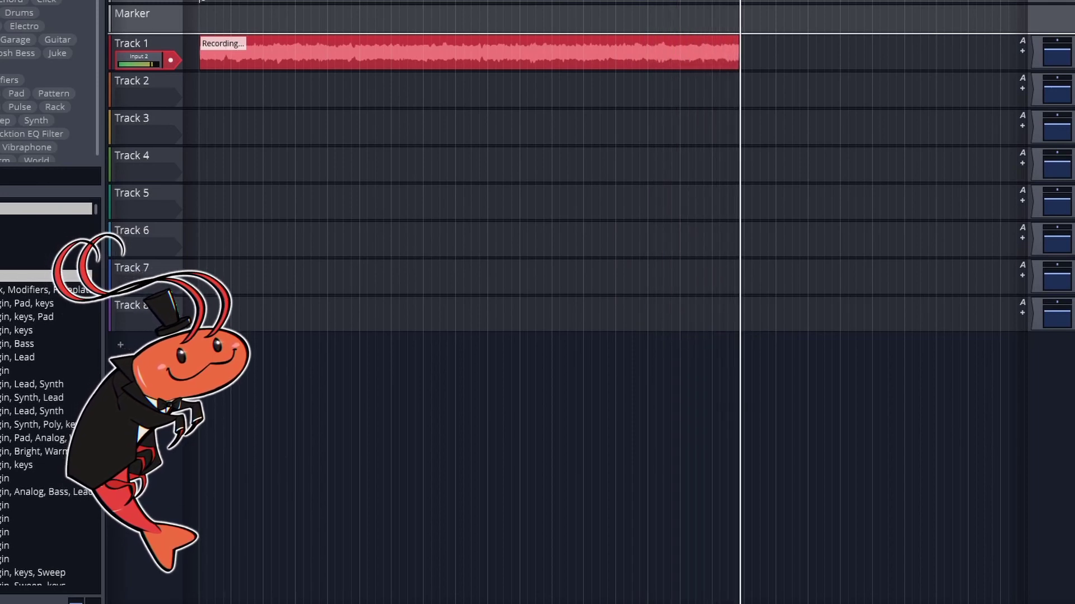
pyautogui.press('space')
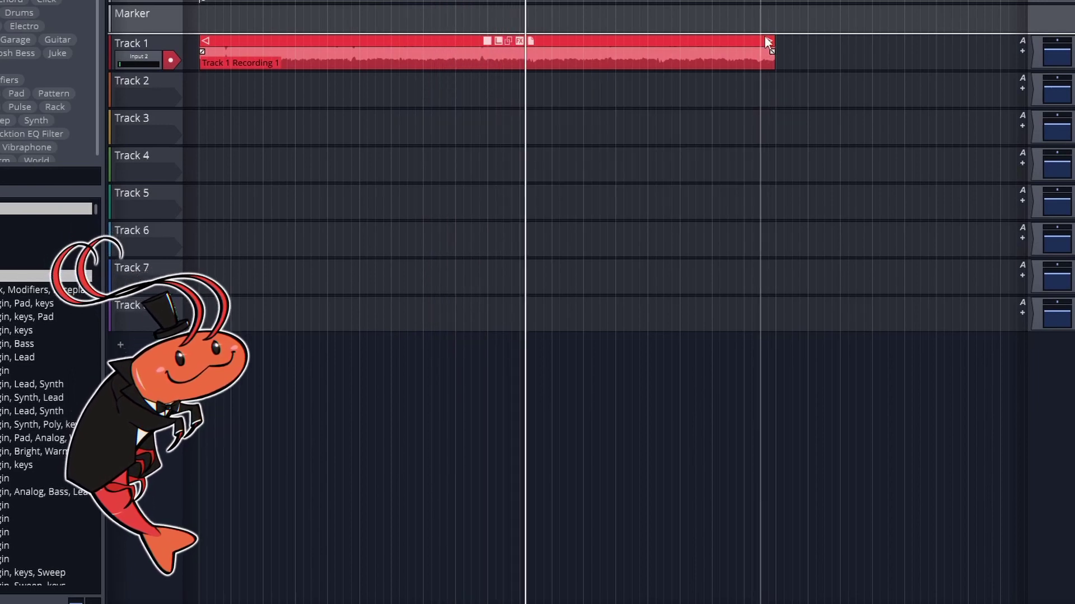
pyautogui.moveTo(768, 44); pyautogui.dragTo(449, 62)
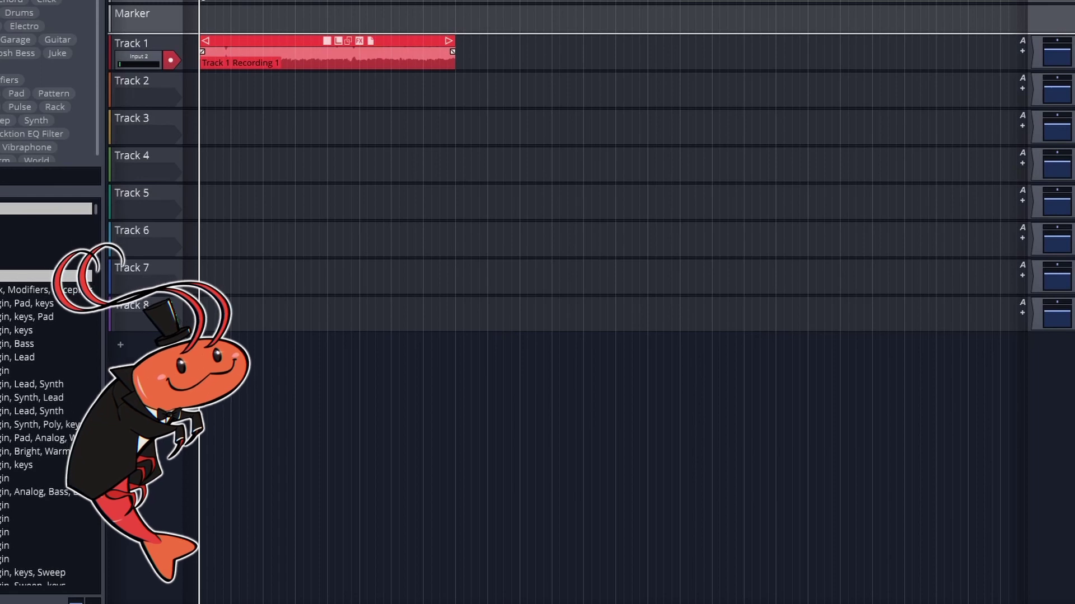
# Find the Chorus, compressor and HP/LP filter effects in the browser and add them to the Track 1 clip.
pyautogui.scroll(-10, 72, 295)
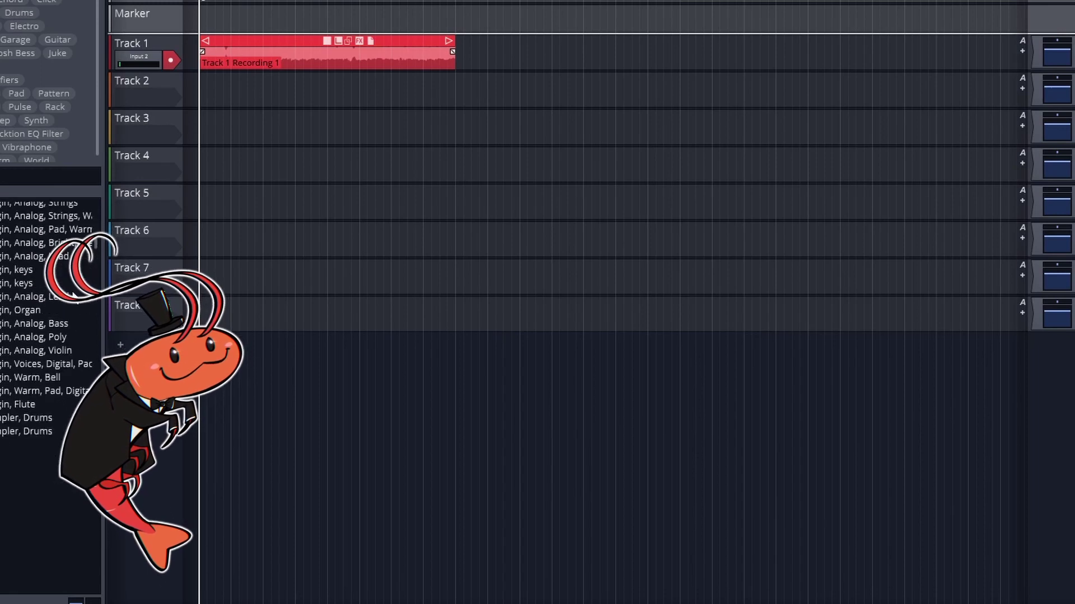
pyautogui.scroll(-15, 56, 336)
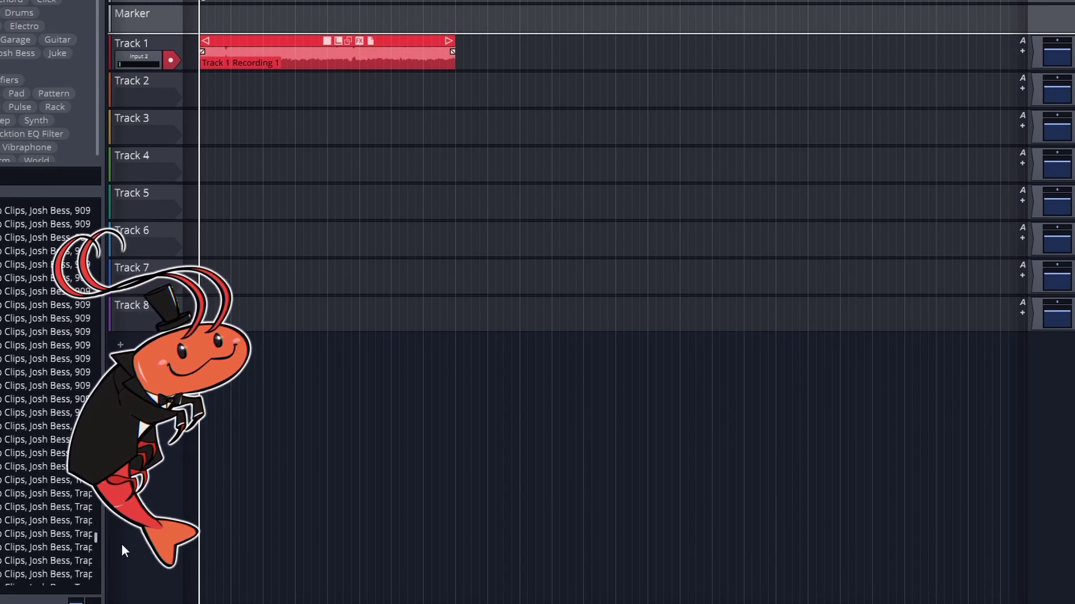
pyautogui.scroll(-10, 67, 503)
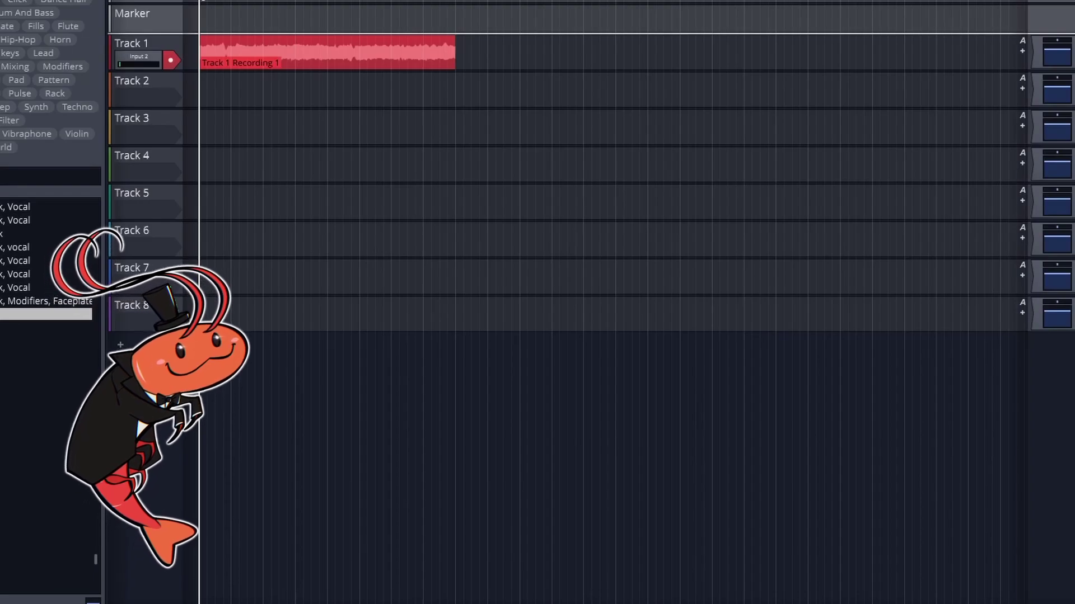
pyautogui.moveTo(34, 395); pyautogui.dragTo(453, 55)
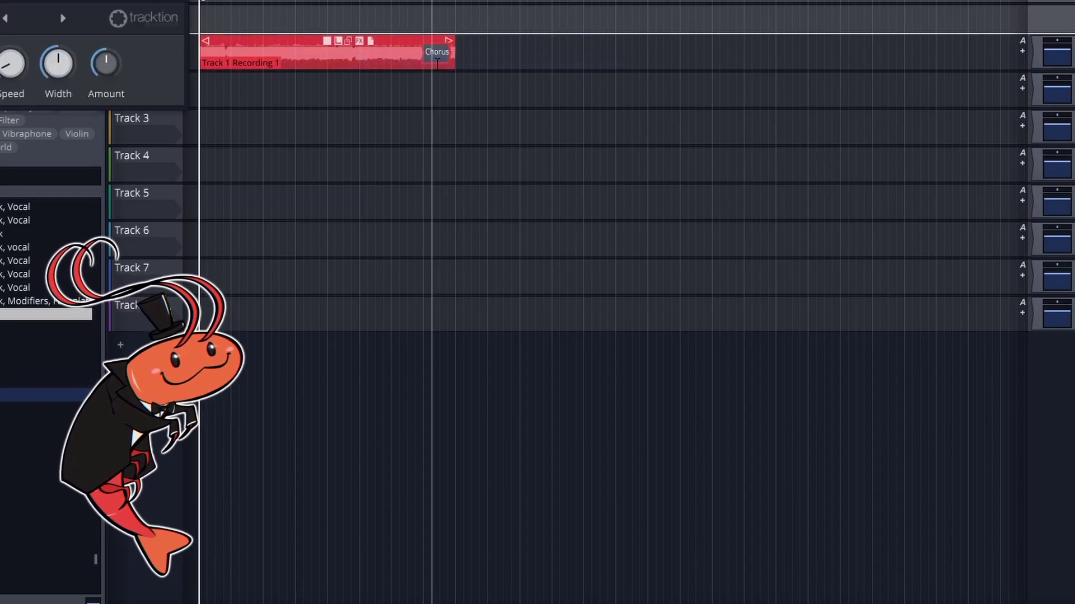
pyautogui.moveTo(34, 423); pyautogui.dragTo(452, 51)
pyautogui.moveTo(34, 361); pyautogui.dragTo(452, 42)
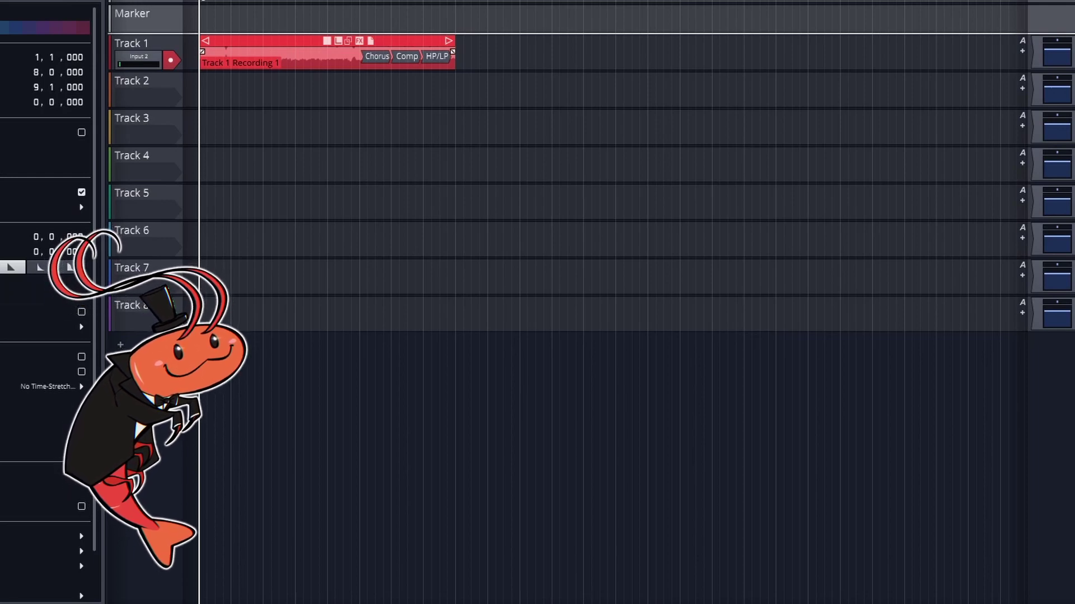
# Restart the crashed audio engine and give the Track 1 clip a fade-in lasting 8 bars.
pyautogui.moveTo(39, 267)
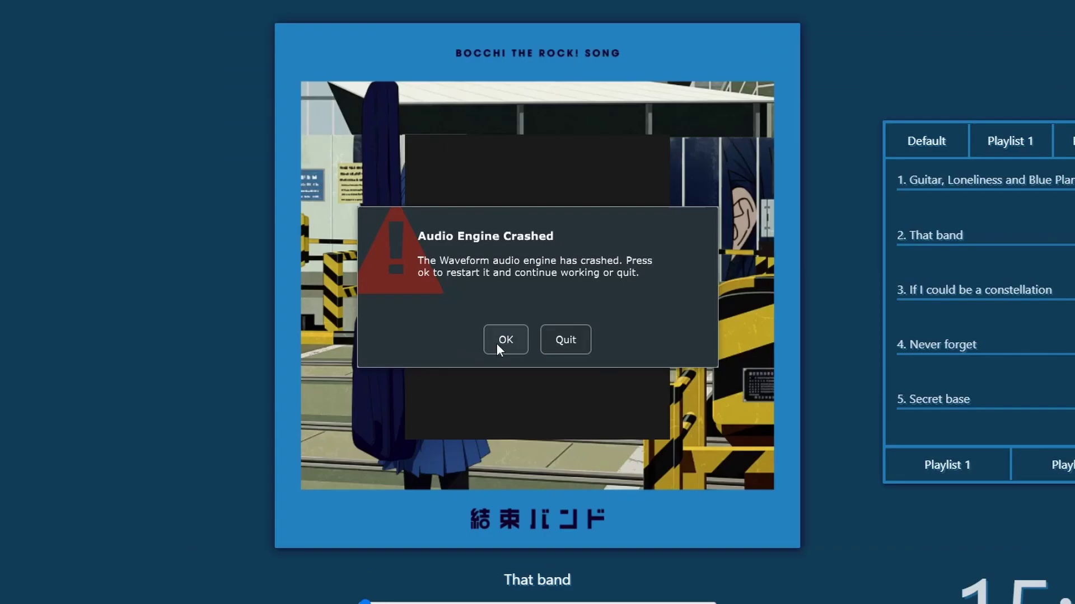
pyautogui.click(496, 344)
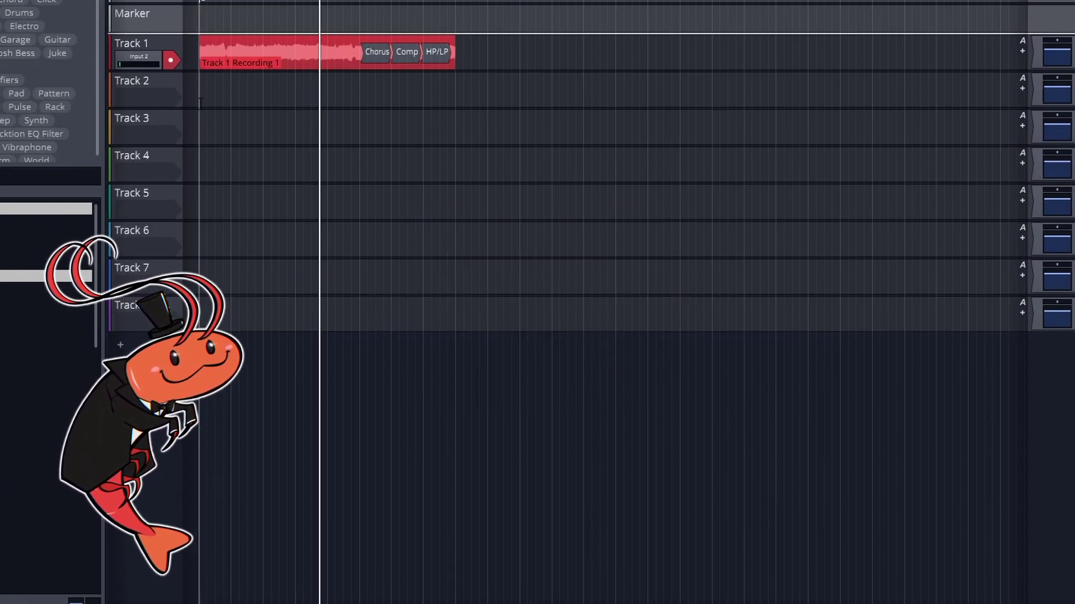
pyautogui.click(237, 42)
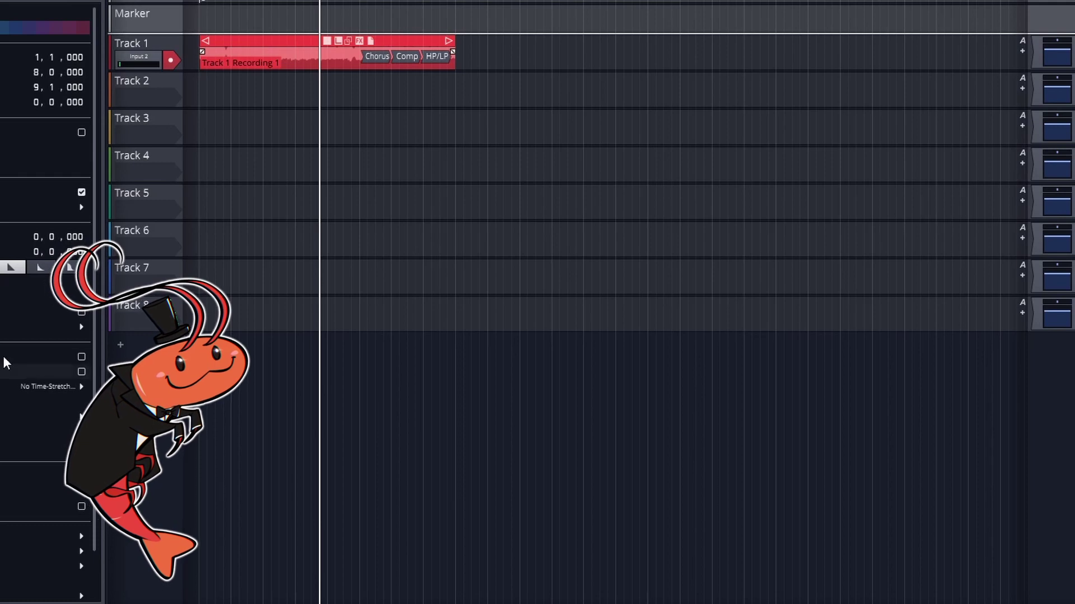
pyautogui.click(37, 226)
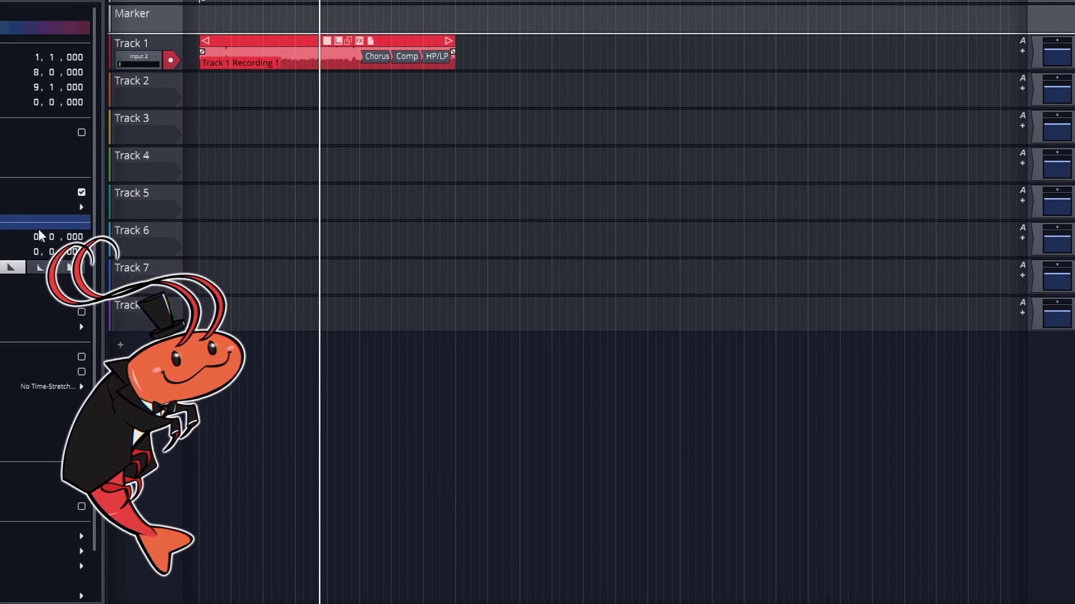
pyautogui.moveTo(31, 243); pyautogui.dragTo(86, 241)
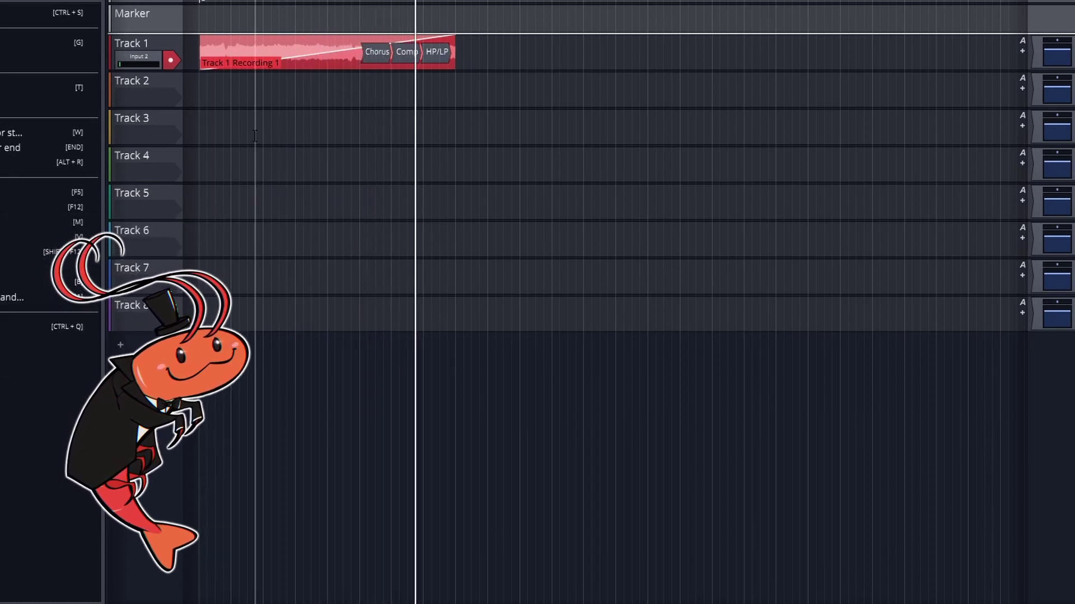
# Play back the Track 1 clip from the start to check its fade-in.
pyautogui.press('space')
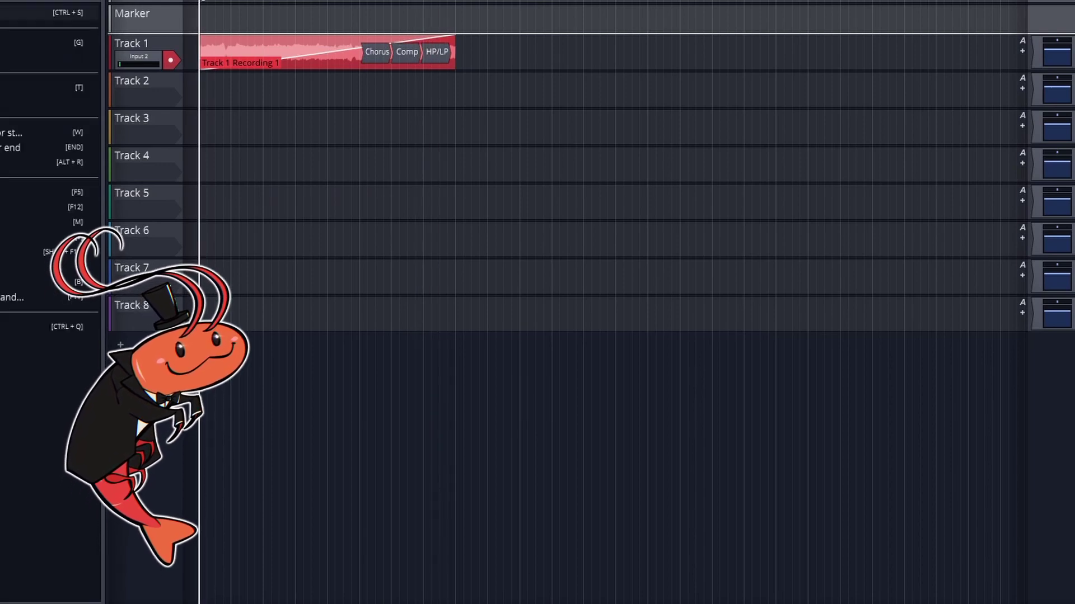
pyautogui.click(268, 45)
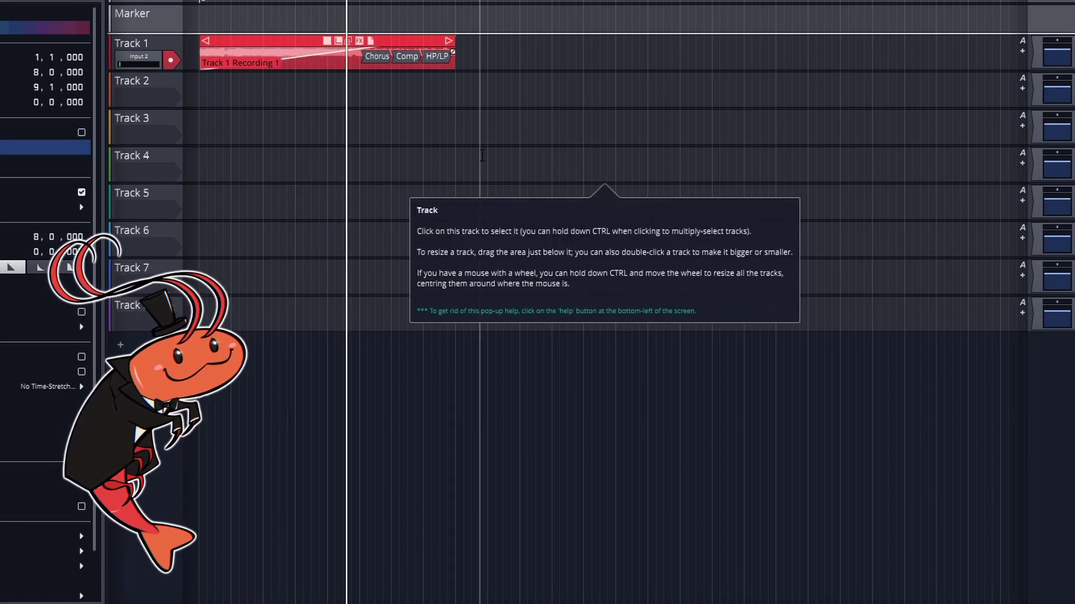
pyautogui.press('space')
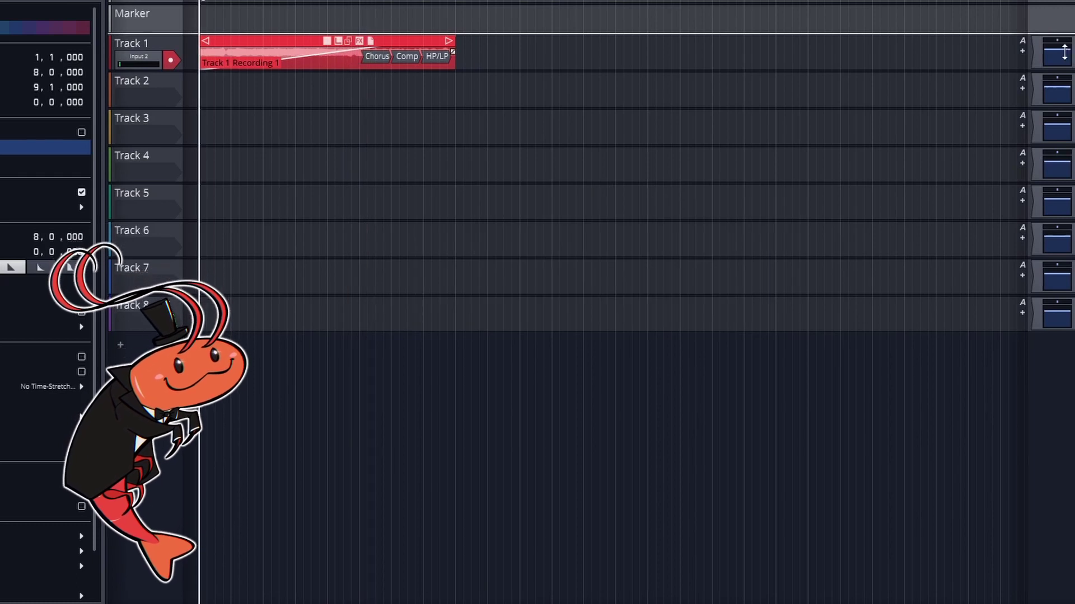
# Pan Track 1 partway to the right and play the clip back to check the result.
pyautogui.moveTo(1057, 39); pyautogui.dragTo(1030, 33)
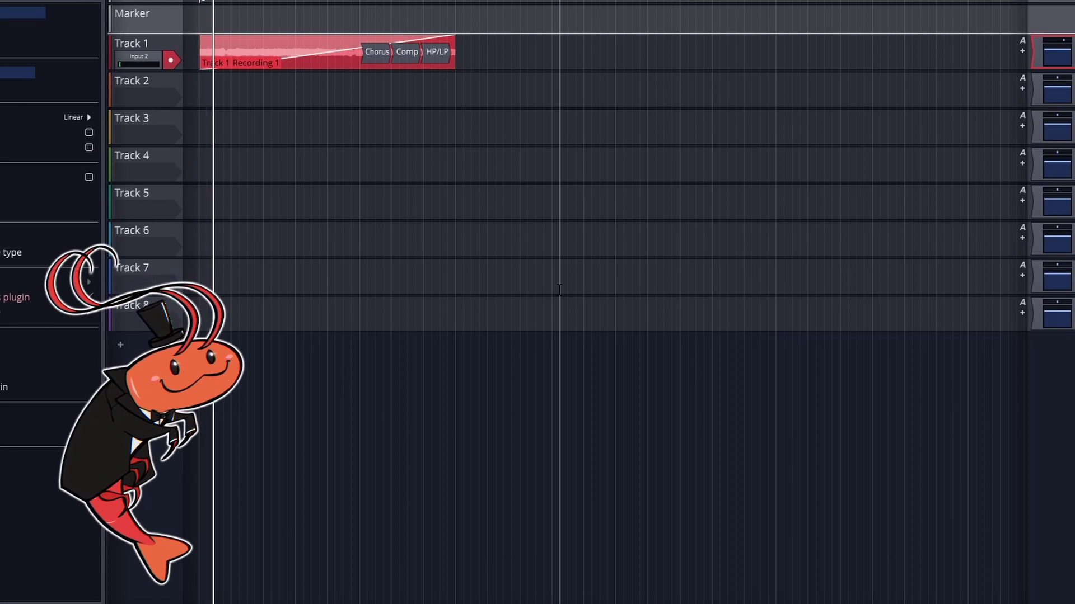
pyautogui.moveTo(559, 290)
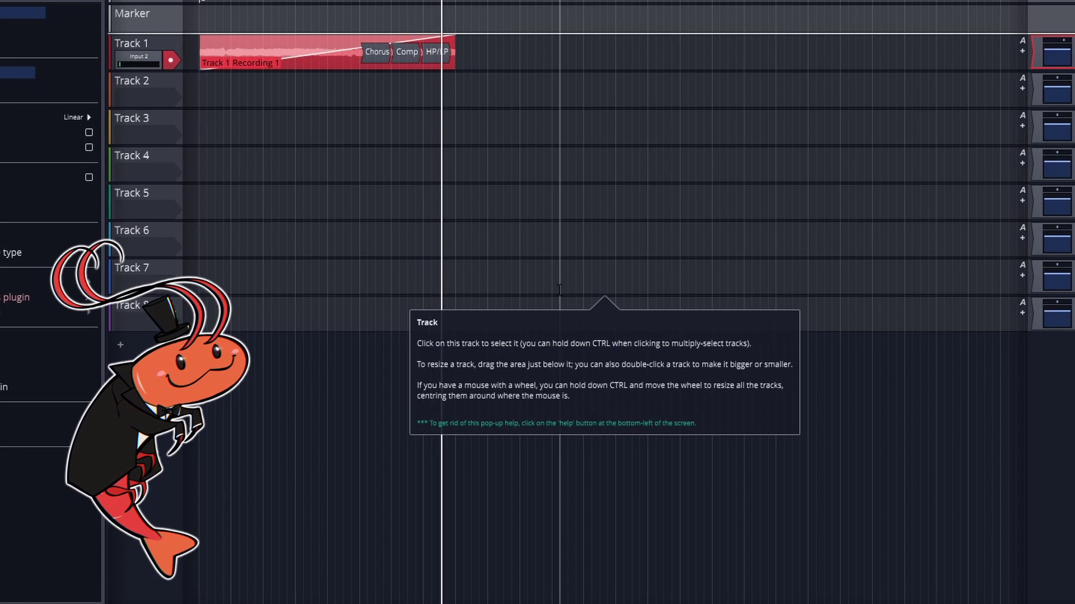
pyautogui.press('space')
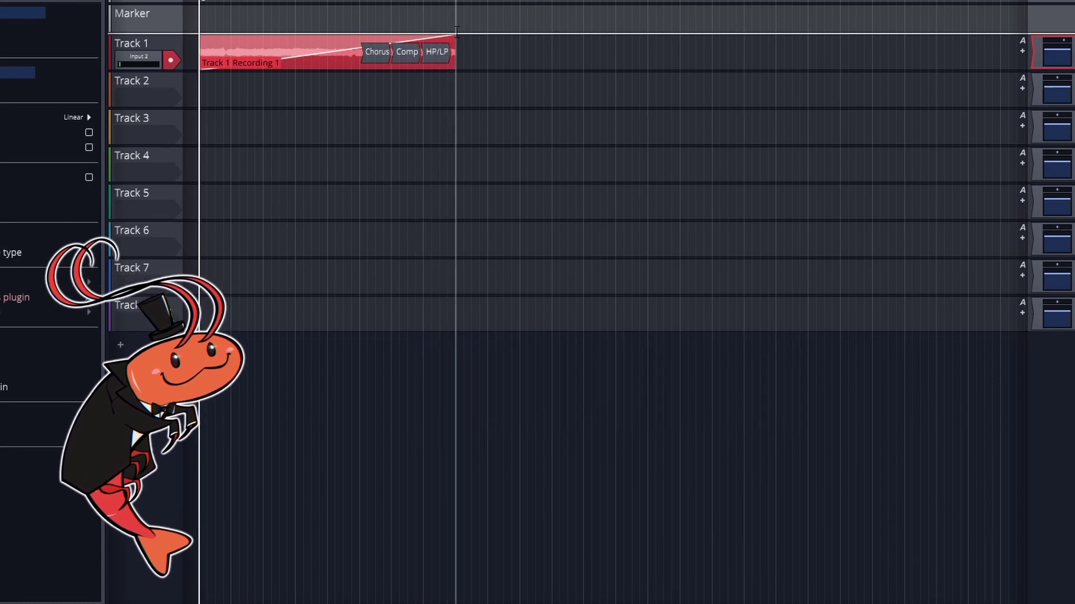
# Shorten the end of the first Track 1 clip to a length of 7, 1, 480.
pyautogui.scroll(2, 463, 117)
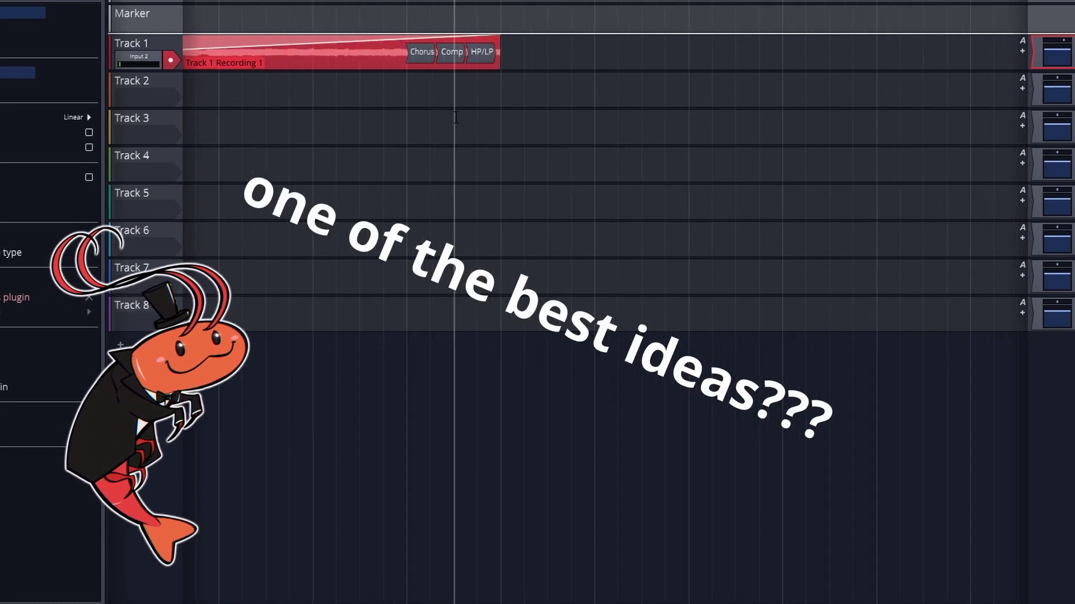
pyautogui.click(473, 99)
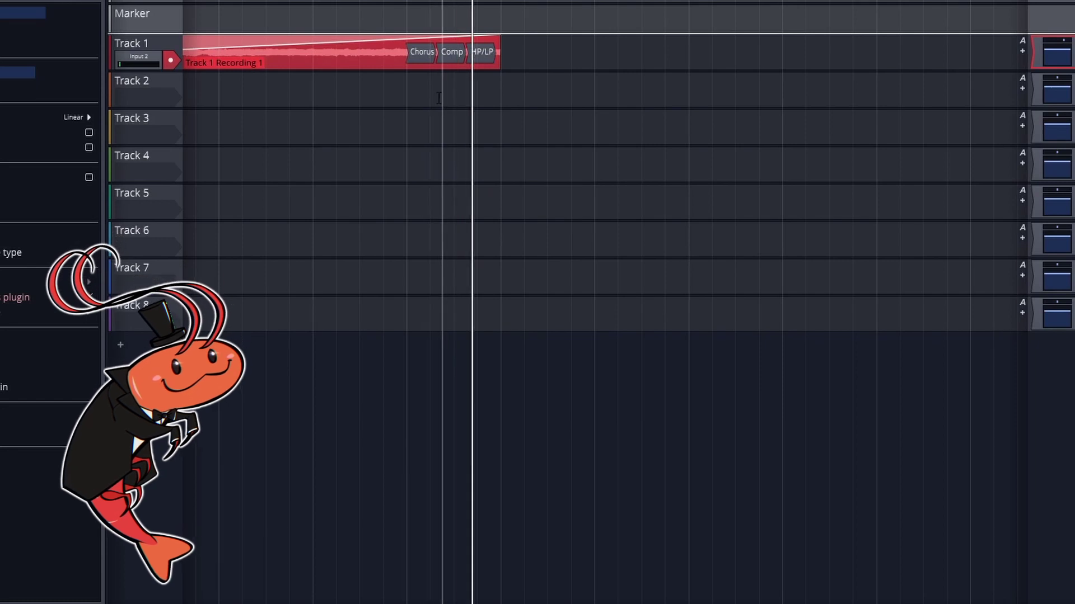
pyautogui.click(429, 98)
pyautogui.moveTo(495, 42); pyautogui.dragTo(446, 45)
pyautogui.click(451, 46)
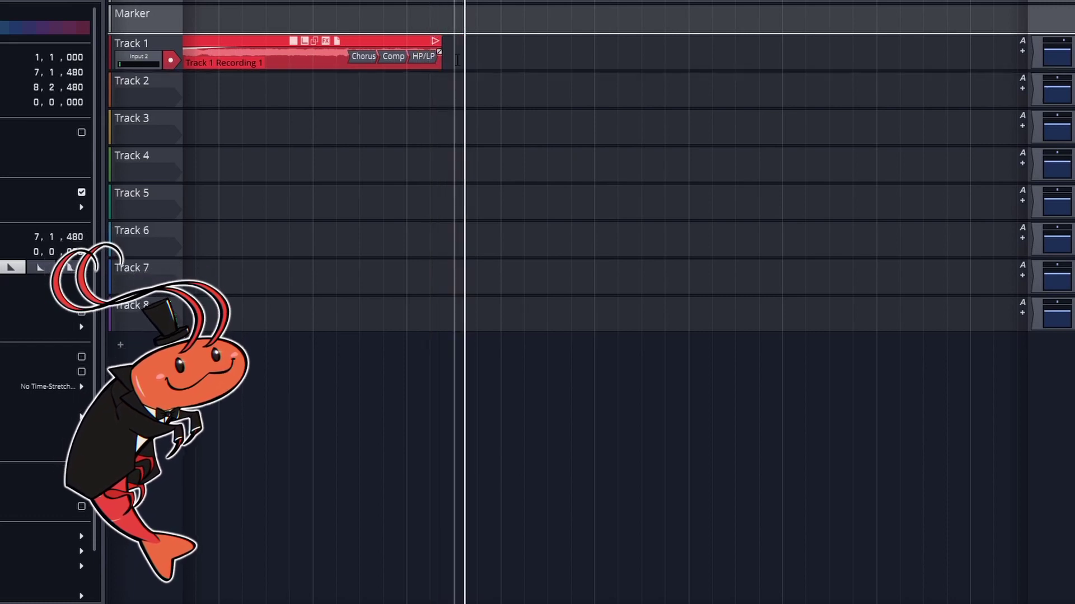
# Record a second take on Track 1 starting at the end of the first clip.
pyautogui.click(441, 105)
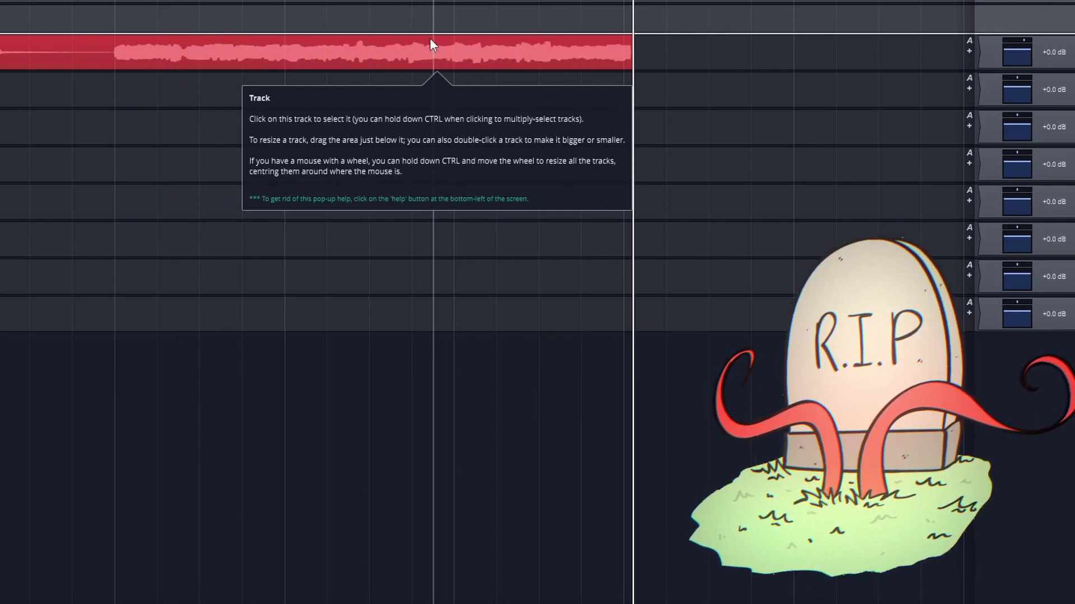
pyautogui.press('space')
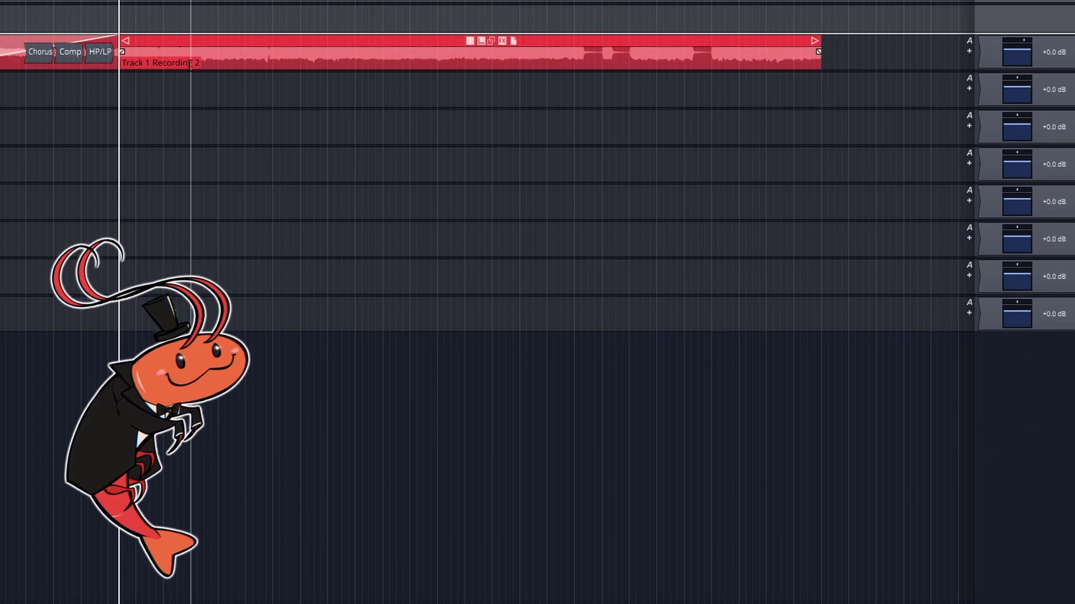
pyautogui.moveTo(190, 64)
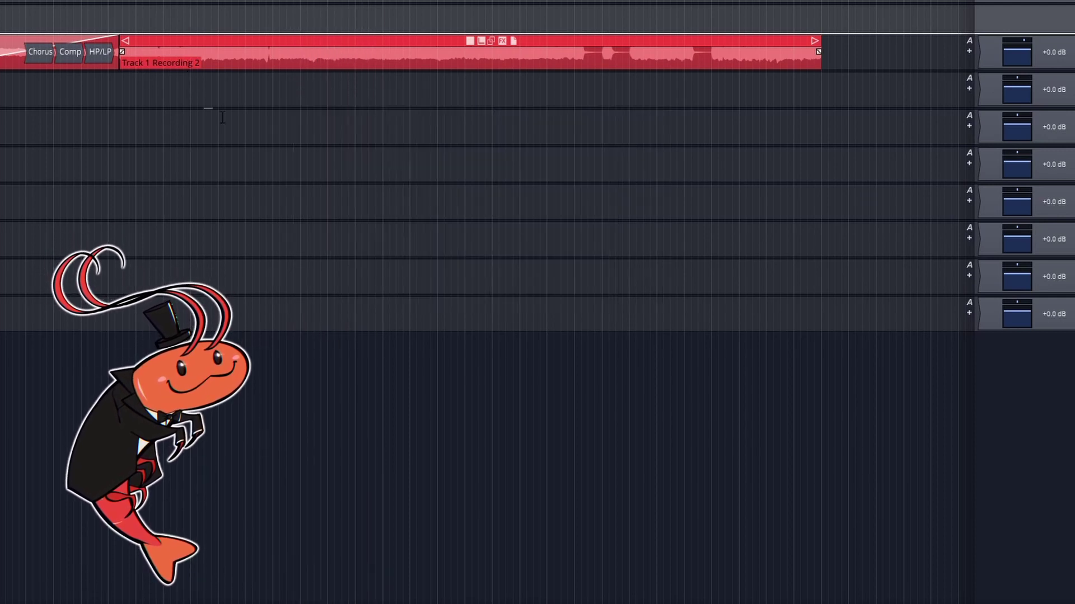
pyautogui.scroll(2, 292, 116)
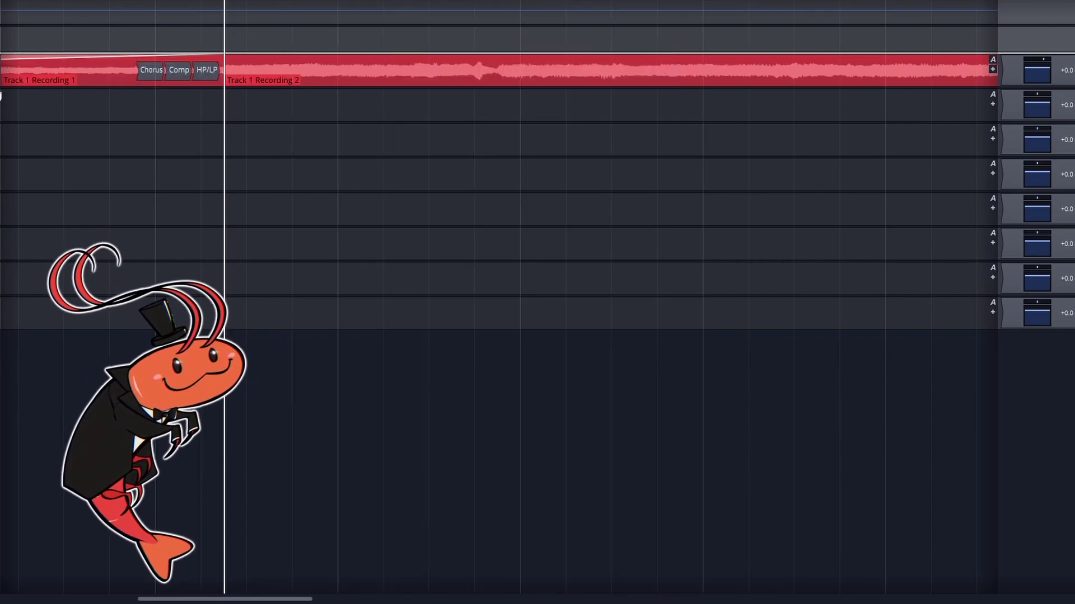
# Record a doubling take on Track 2 aligned with the second Track 1 clip and play it back.
pyautogui.click(1, 96)
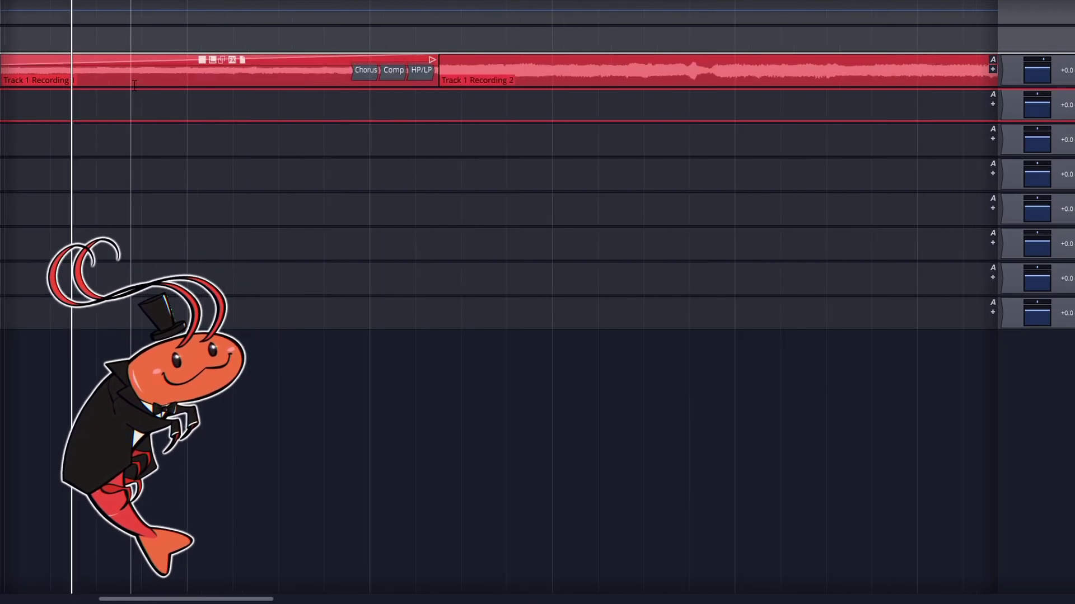
pyautogui.moveTo(134, 85)
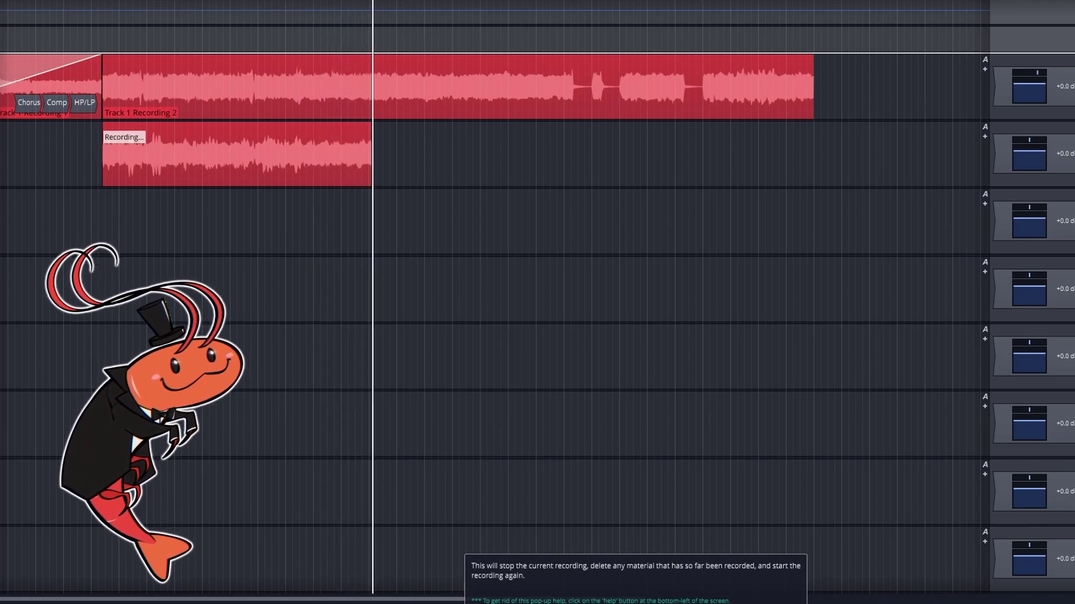
pyautogui.press('r')
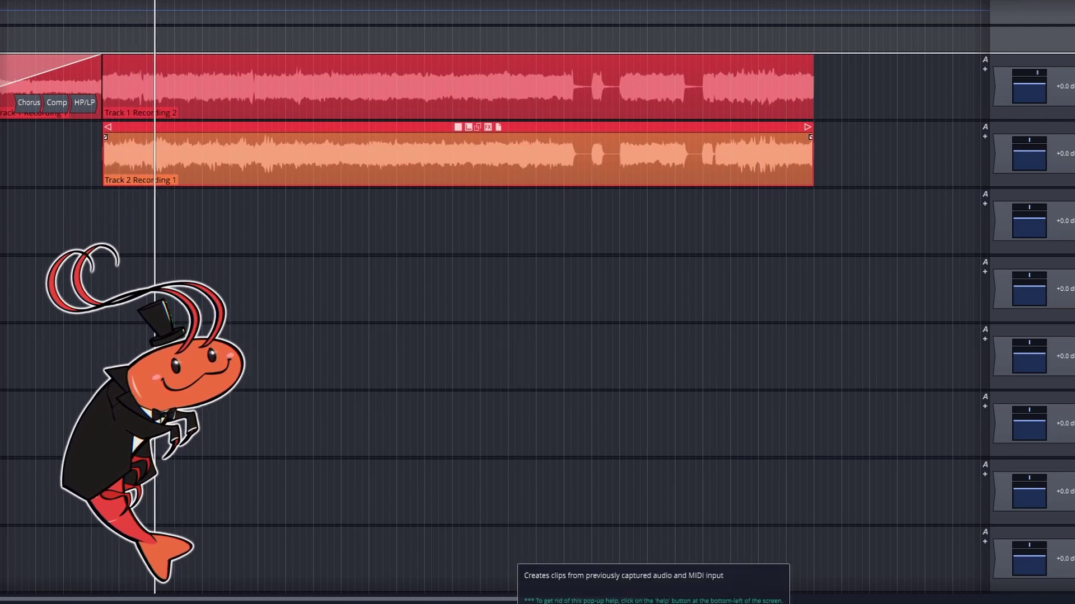
pyautogui.press('space')
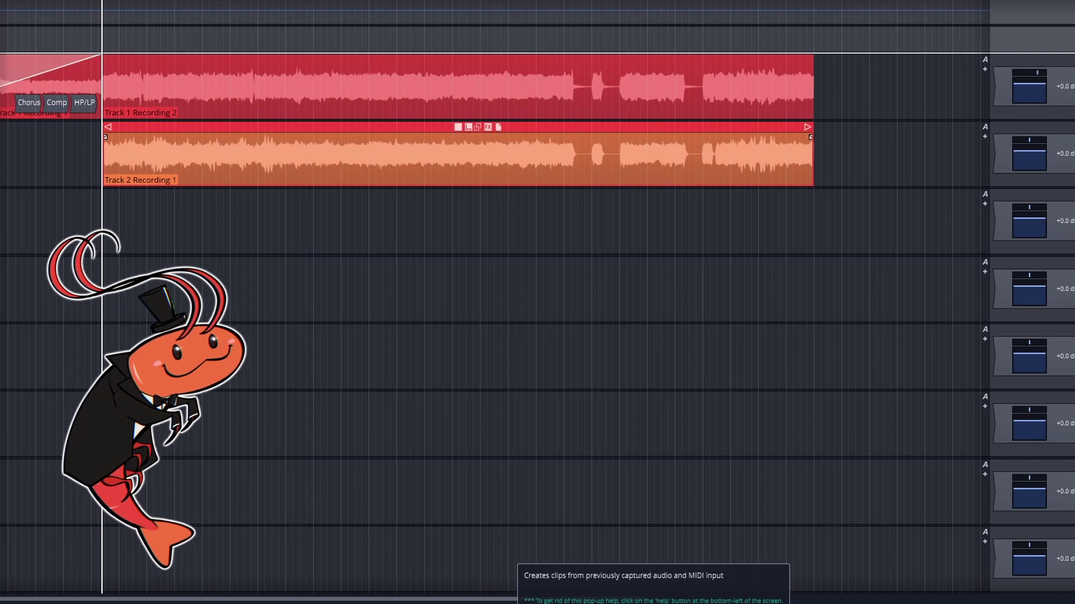
# Pan Track 2 about halfway to the left, opposite Track 1, and return the playhead to the start of the song.
pyautogui.scroll(-2, 107, 218)
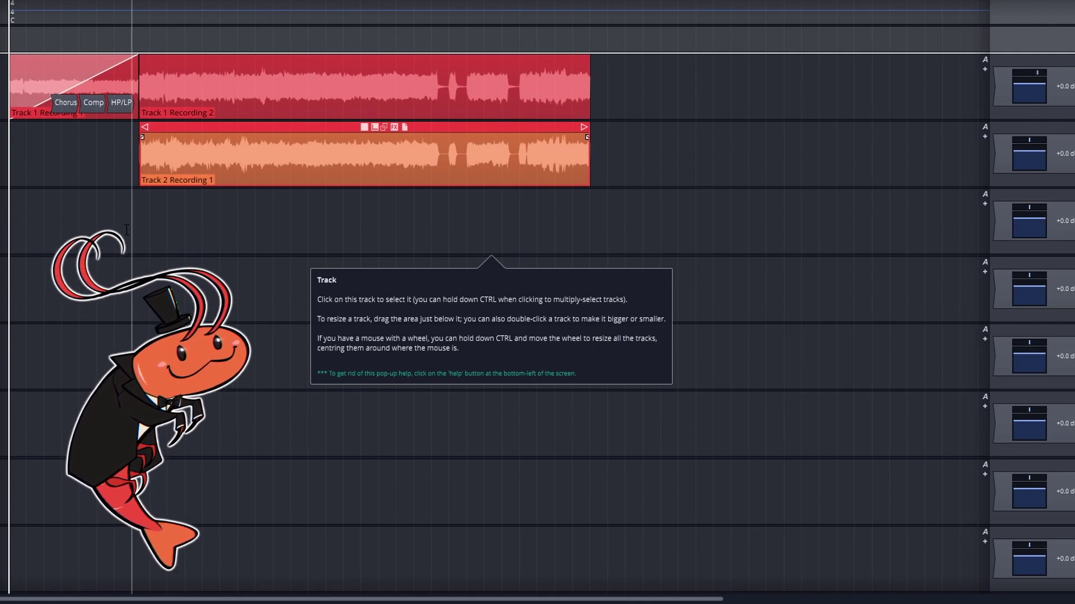
pyautogui.click(292, 225)
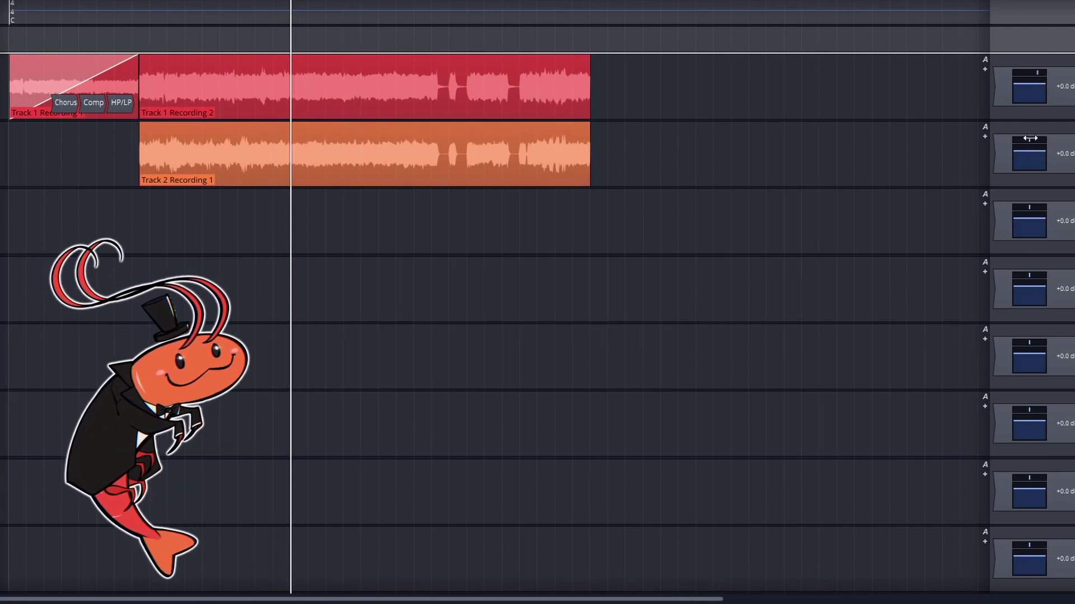
pyautogui.moveTo(1030, 139); pyautogui.dragTo(970, 131)
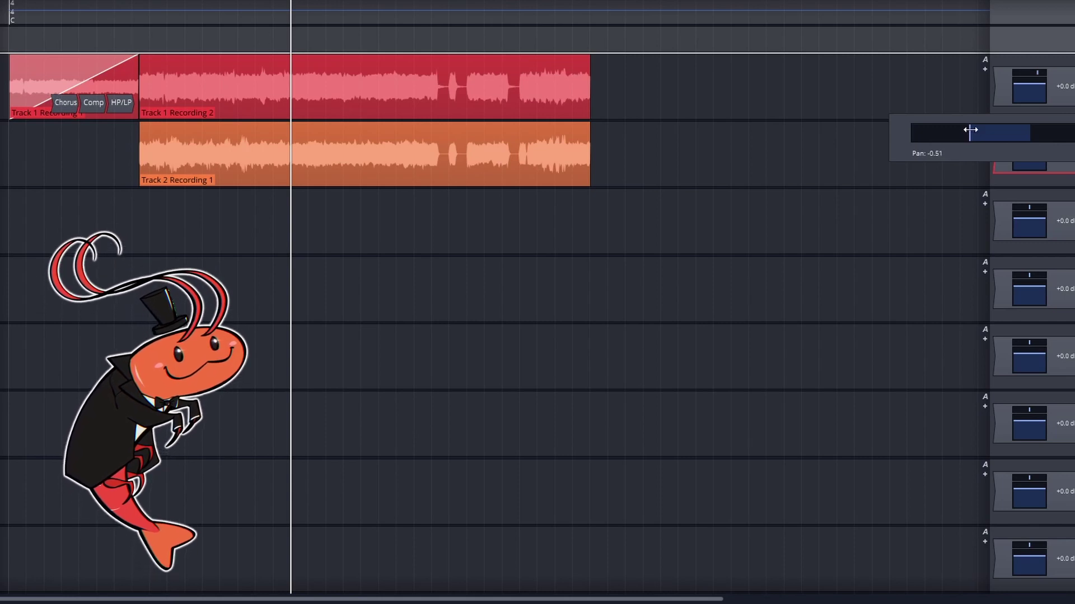
pyautogui.moveTo(970, 131); pyautogui.dragTo(972, 129)
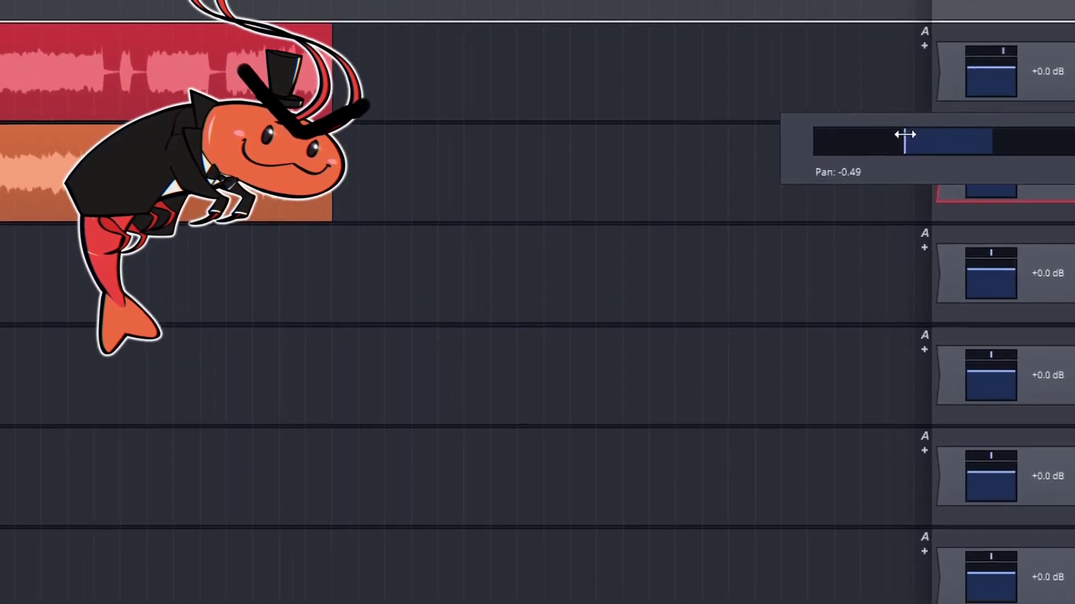
pyautogui.moveTo(827, 141); pyautogui.dragTo(823, 142)
pyautogui.moveTo(668, 159); pyautogui.dragTo(665, 158)
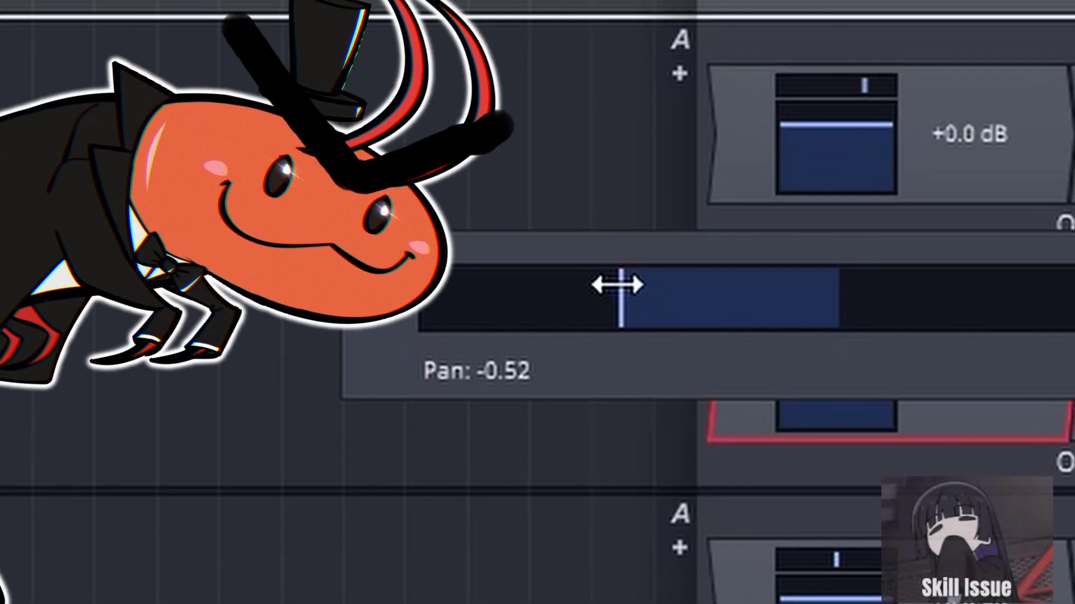
pyautogui.moveTo(617, 286); pyautogui.dragTo(635, 284)
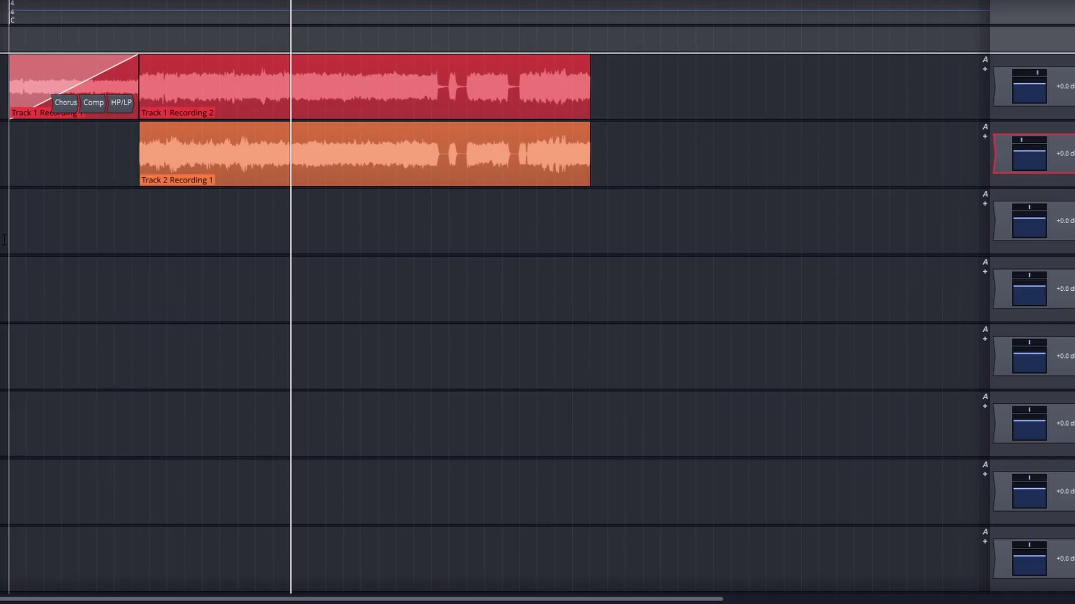
pyautogui.click(14, 235)
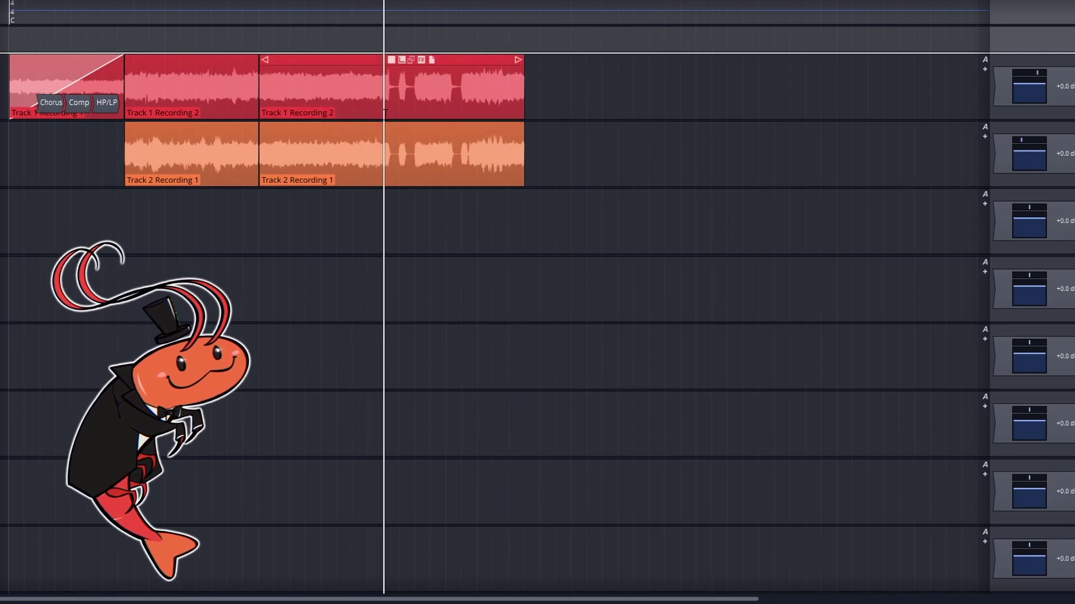
# Split the last clip on Track 1 and on Track 2 at the playhead, just before the gaps in the waveform.
pyautogui.rightClick(383, 88)
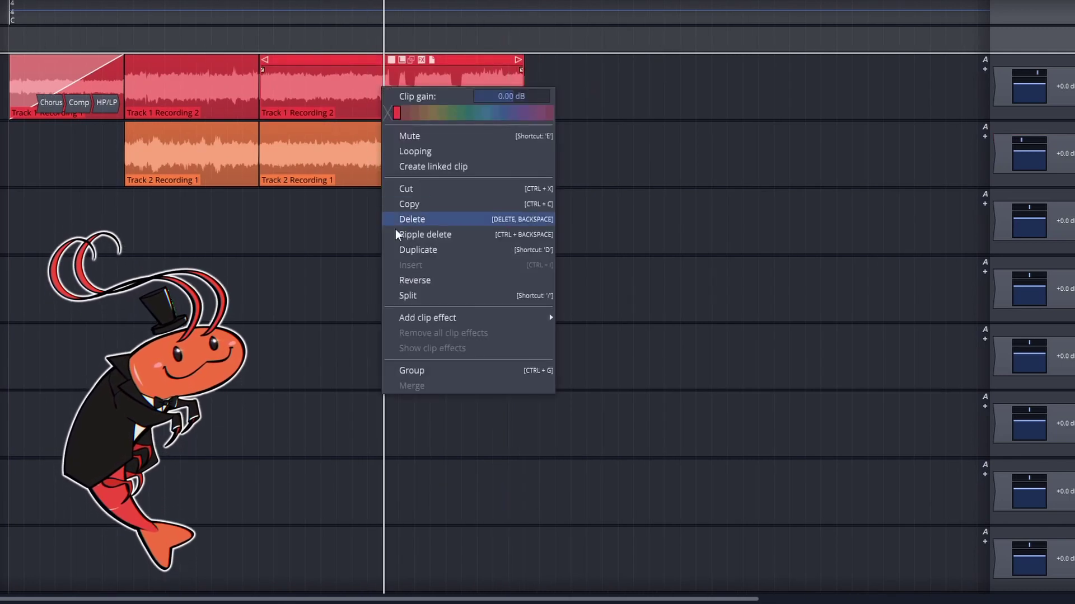
pyautogui.click(409, 296)
pyautogui.rightClick(384, 158)
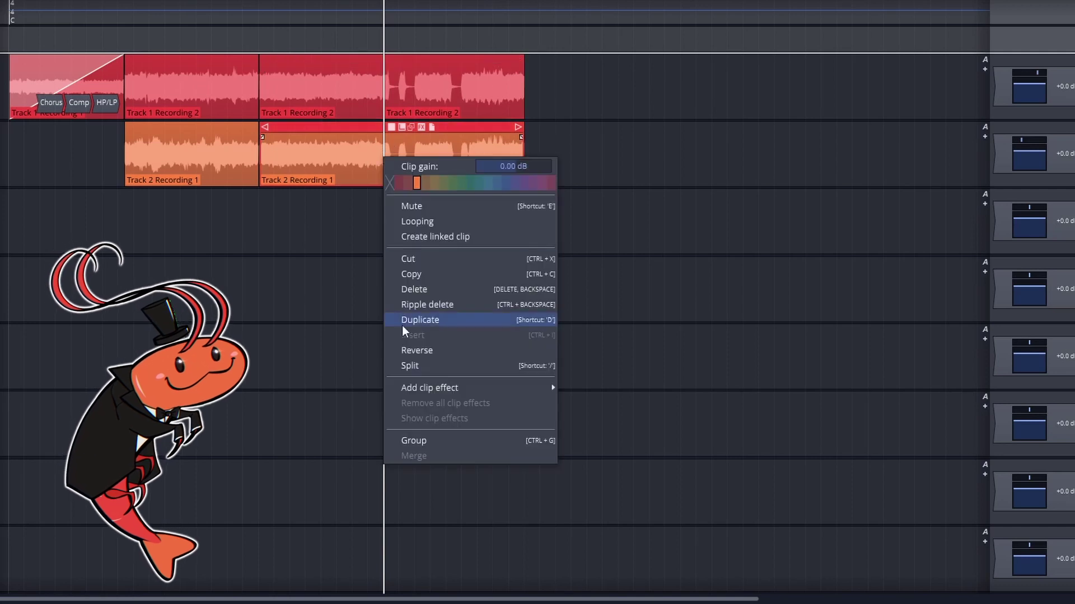
pyautogui.click(409, 365)
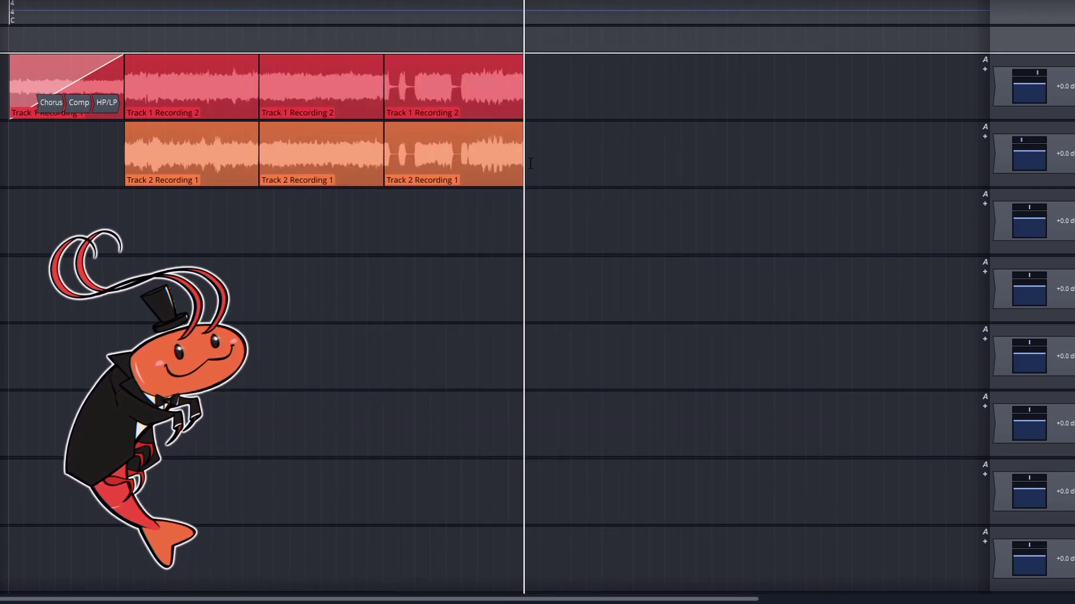
# Place the playhead slightly before the end of the last clips and trim the Track 1 and Track 2 clips back to it.
pyautogui.click(508, 201)
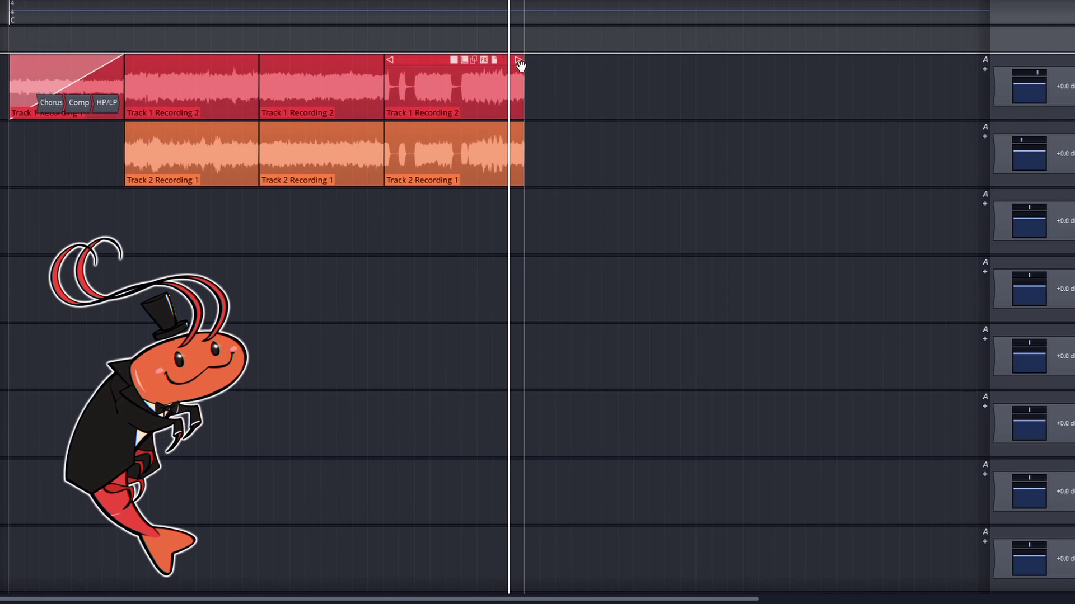
pyautogui.moveTo(519, 62); pyautogui.dragTo(506, 59)
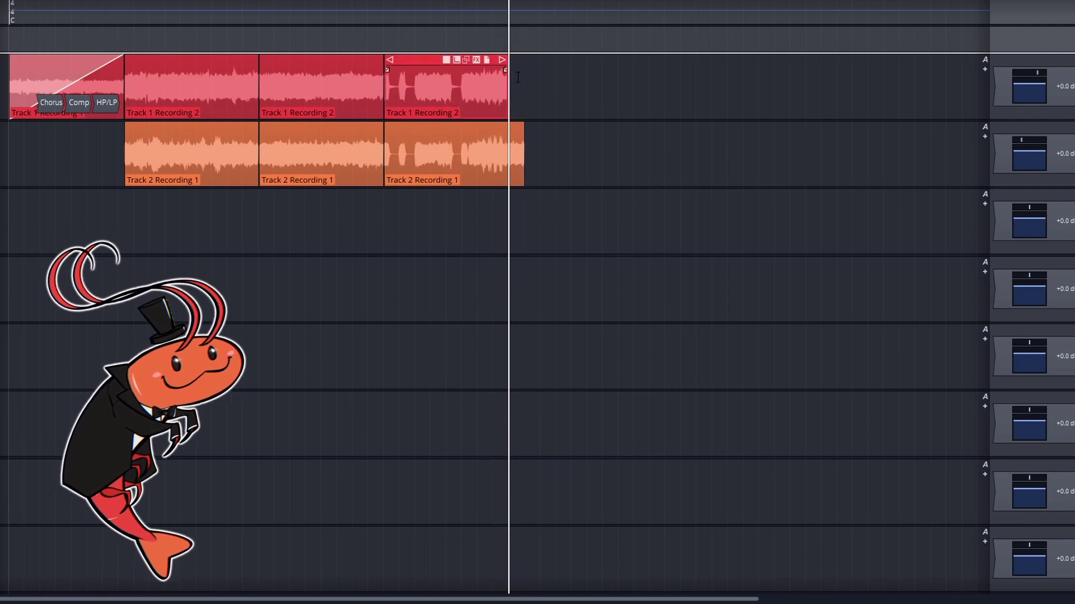
pyautogui.moveTo(518, 131); pyautogui.dragTo(506, 130)
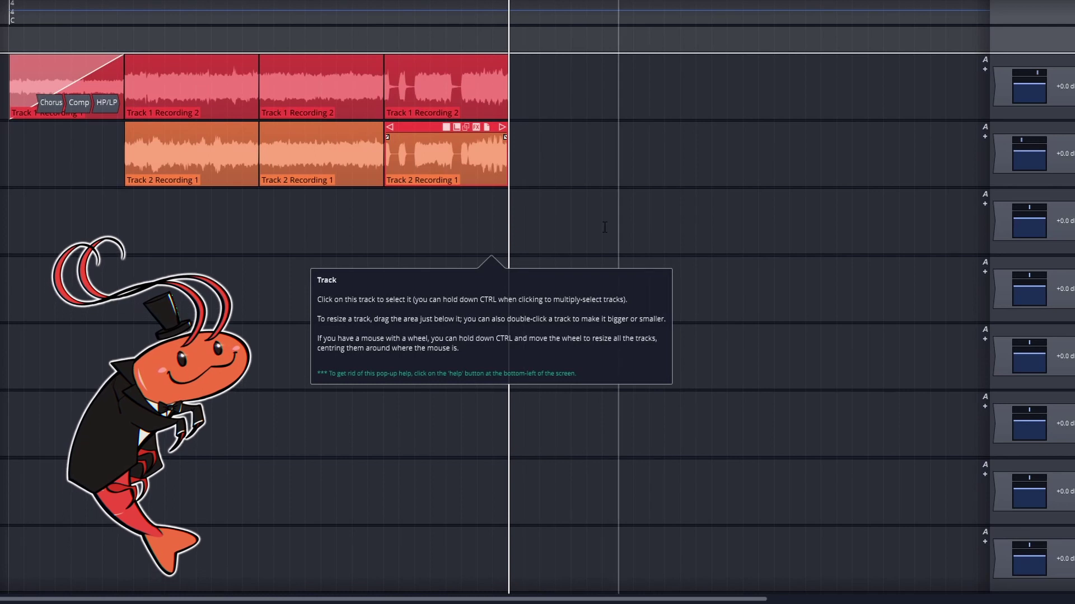
# Review the song's section layout by placing the playhead at the clip boundaries and at the end of the last clips.
pyautogui.moveTo(195, 136)
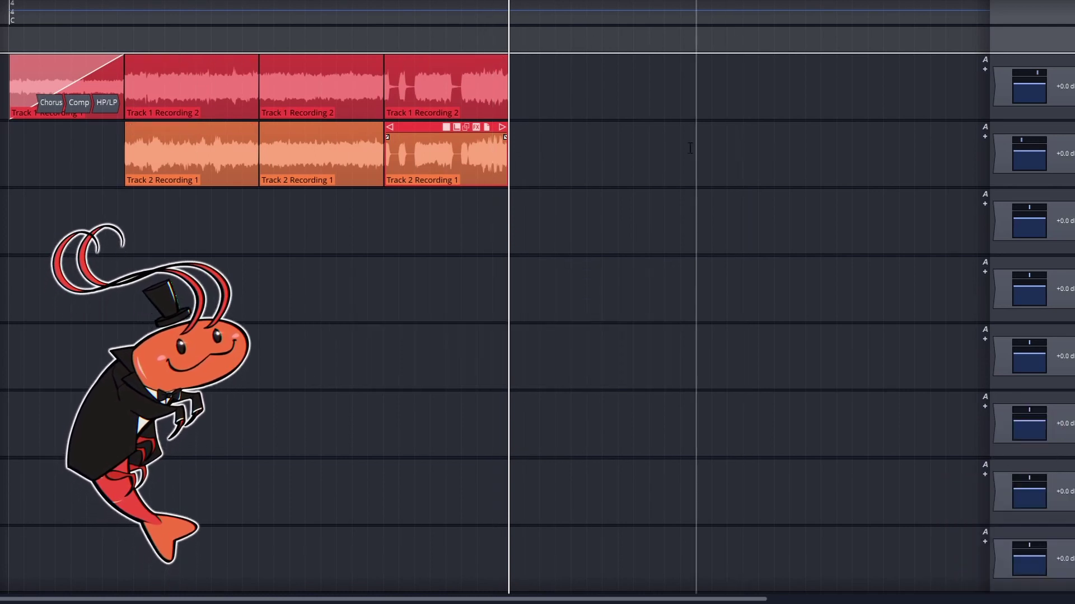
pyautogui.moveTo(167, 82)
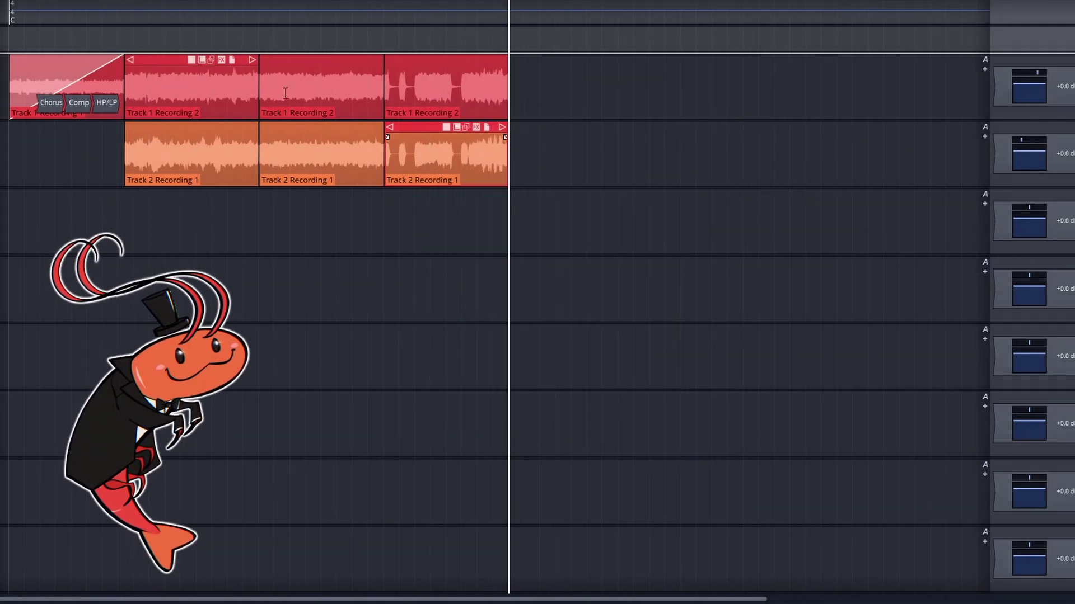
pyautogui.moveTo(326, 64)
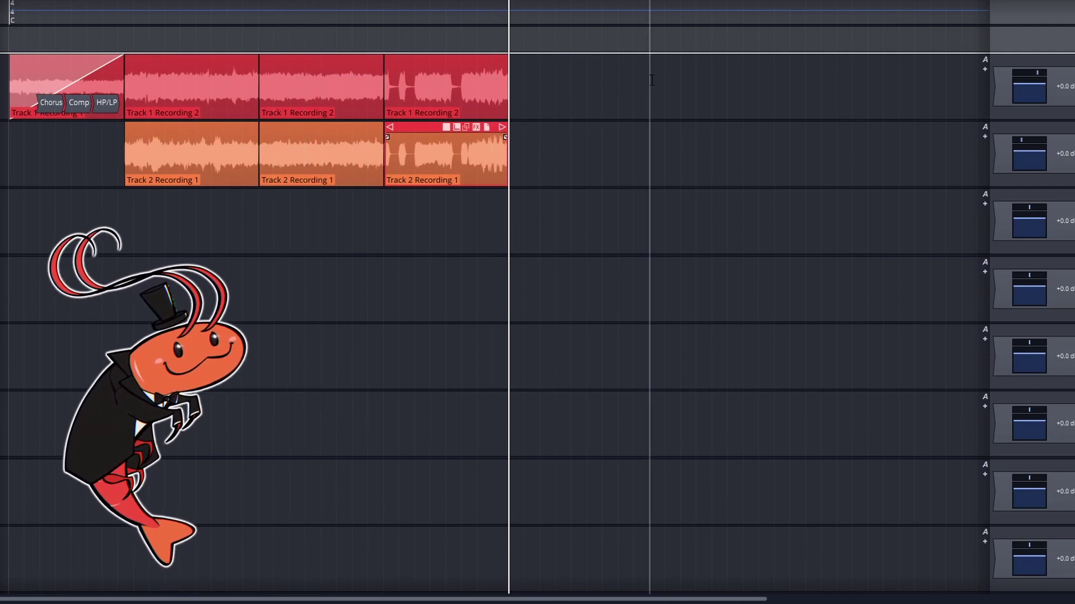
pyautogui.click(262, 216)
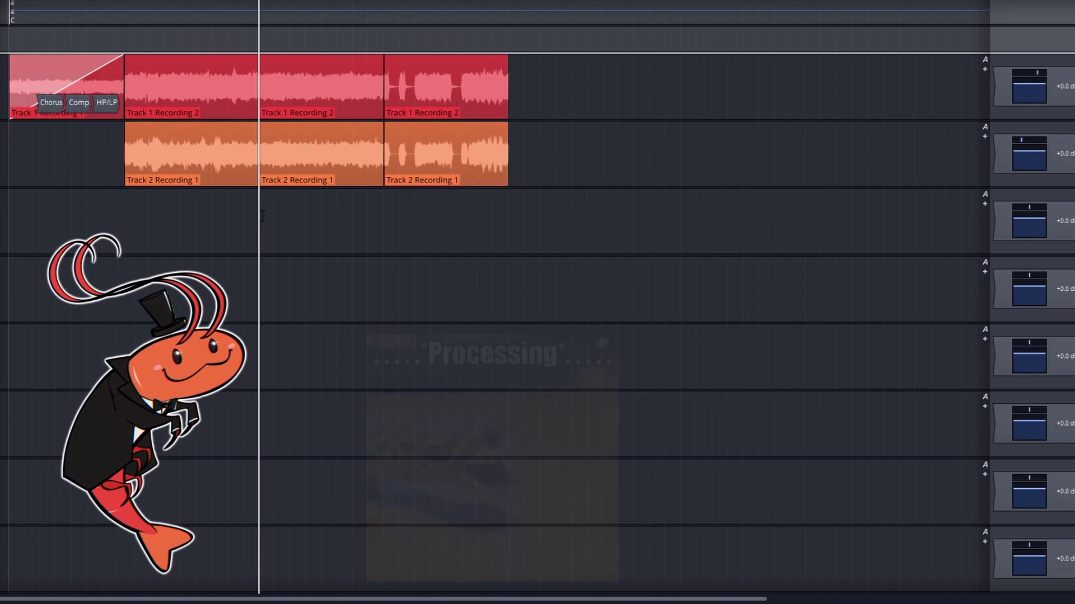
pyautogui.click(128, 200)
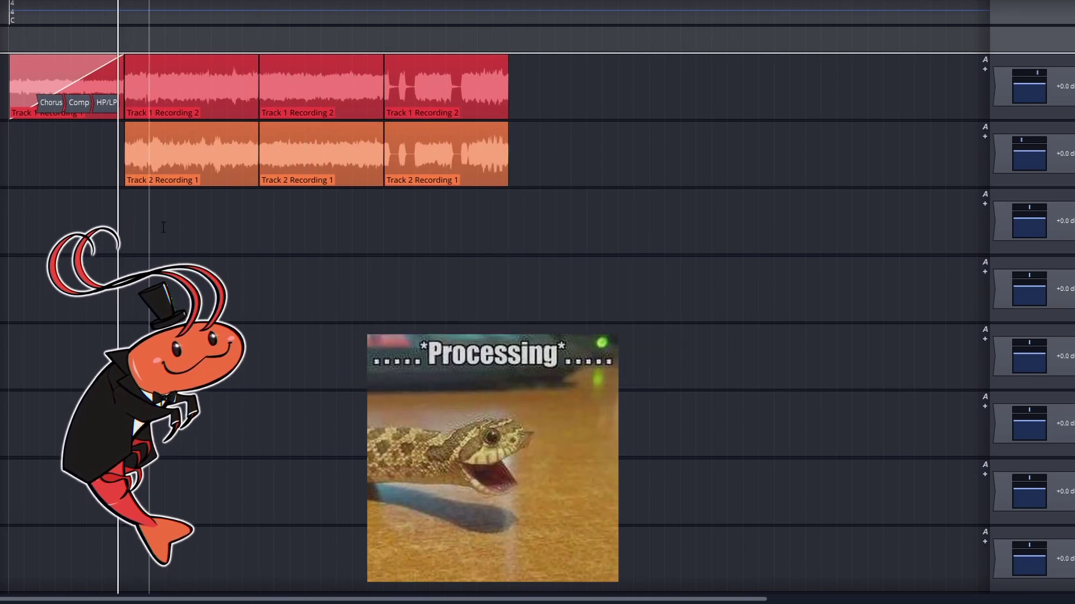
pyautogui.click(506, 191)
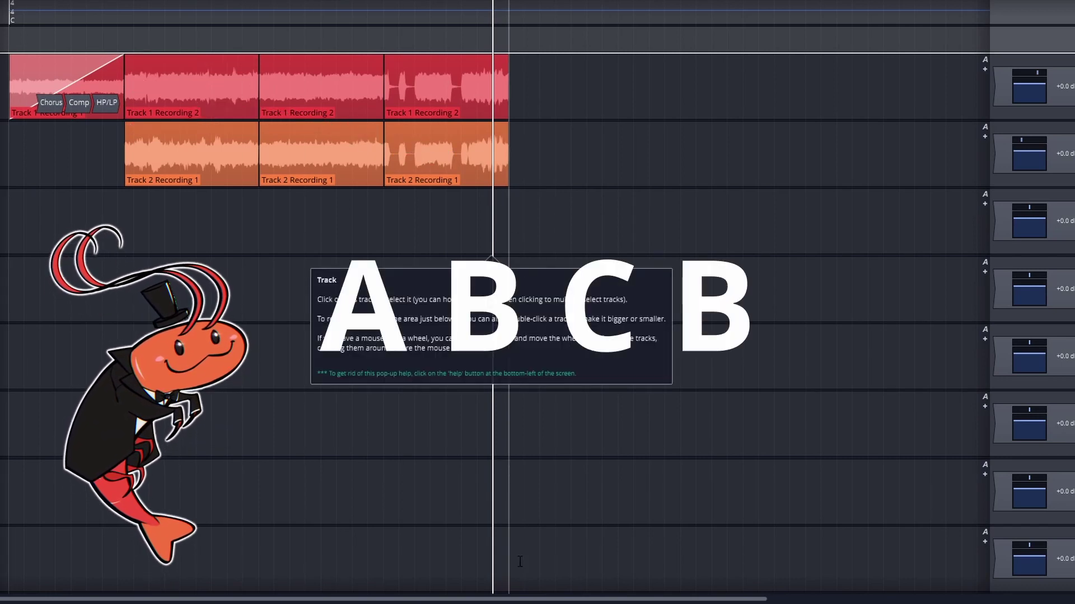
# Play back the last section of Track 1 and Track 2 from its start, and stop playback.
pyautogui.moveTo(129, 180)
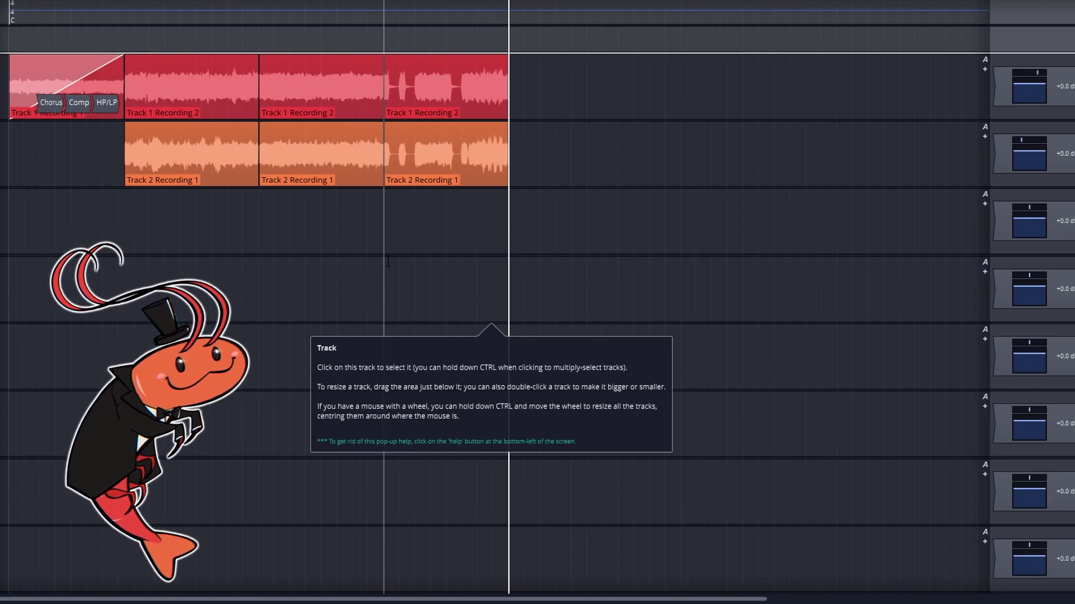
pyautogui.click(387, 207)
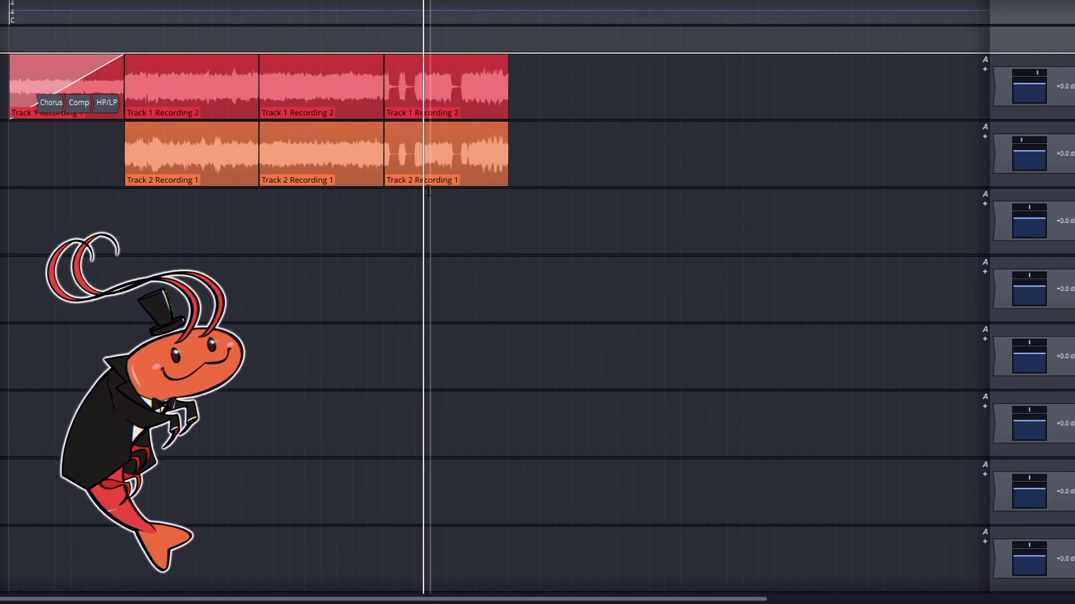
pyautogui.press('space')
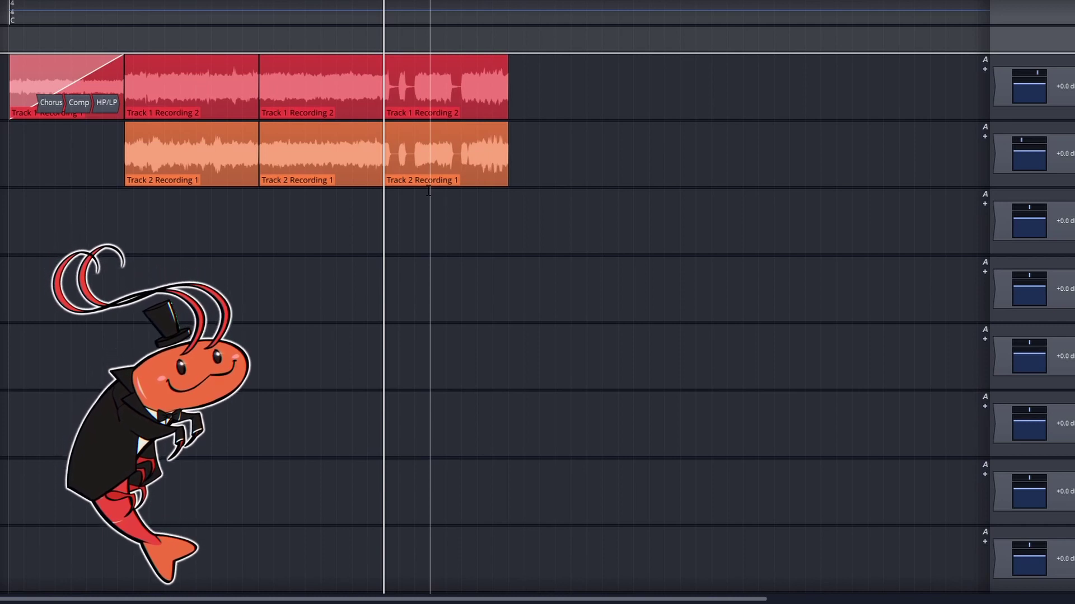
# Play the four-track arrangement from the start through to the end of the last clips, and stop playback.
pyautogui.hscroll(10, 429, 191)
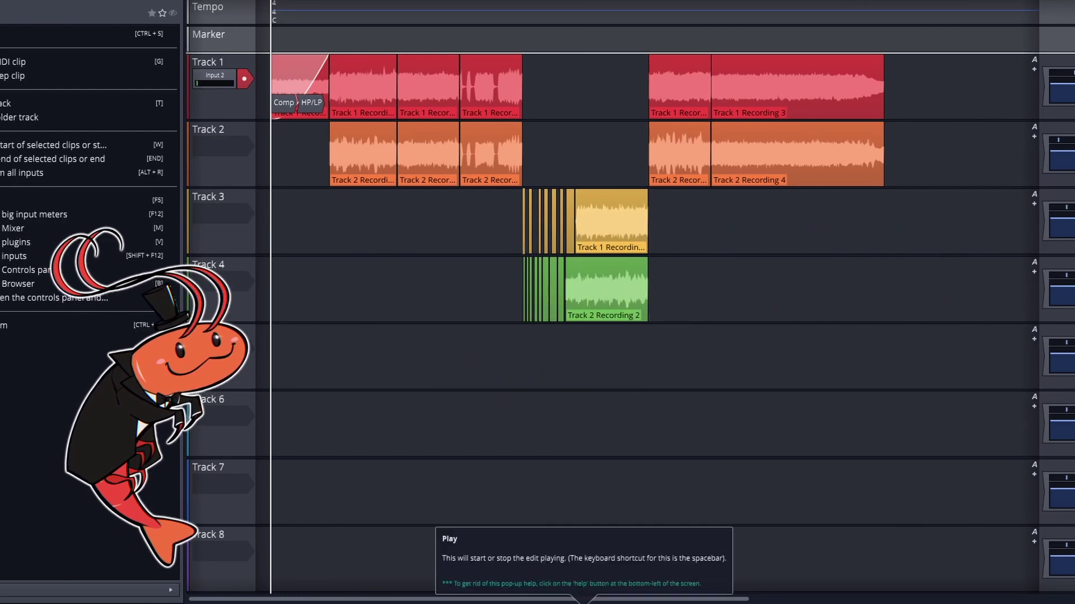
pyautogui.press('space')
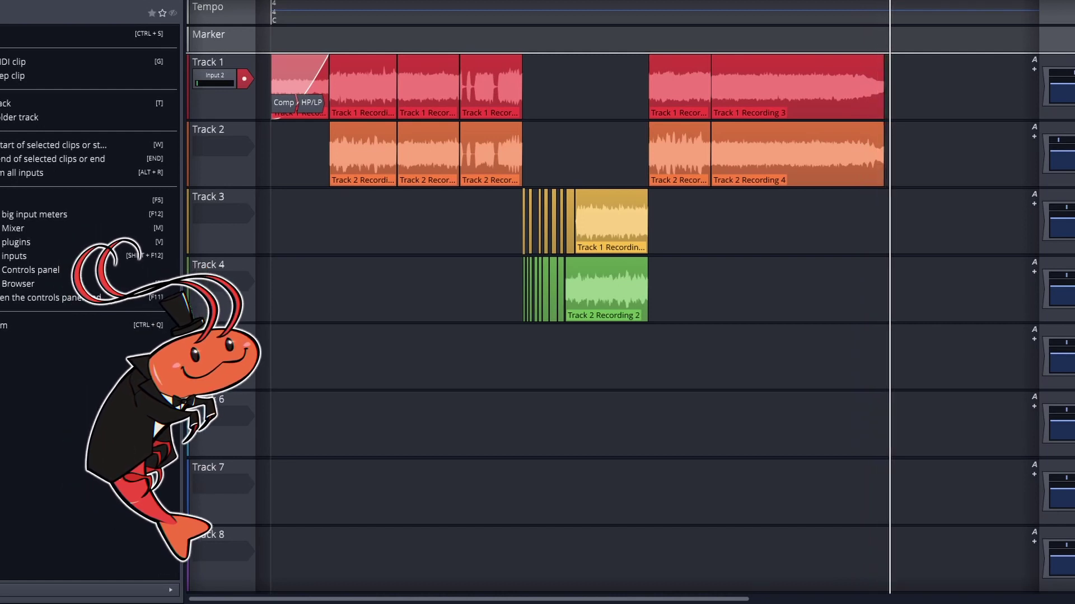
pyautogui.press('space')
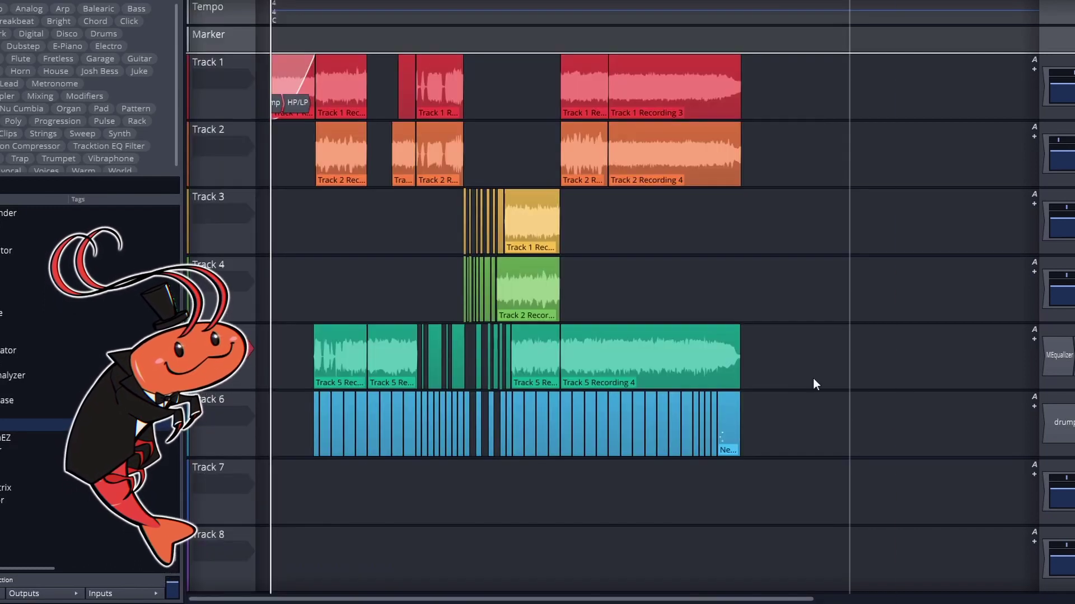
pyautogui.click(332, 483)
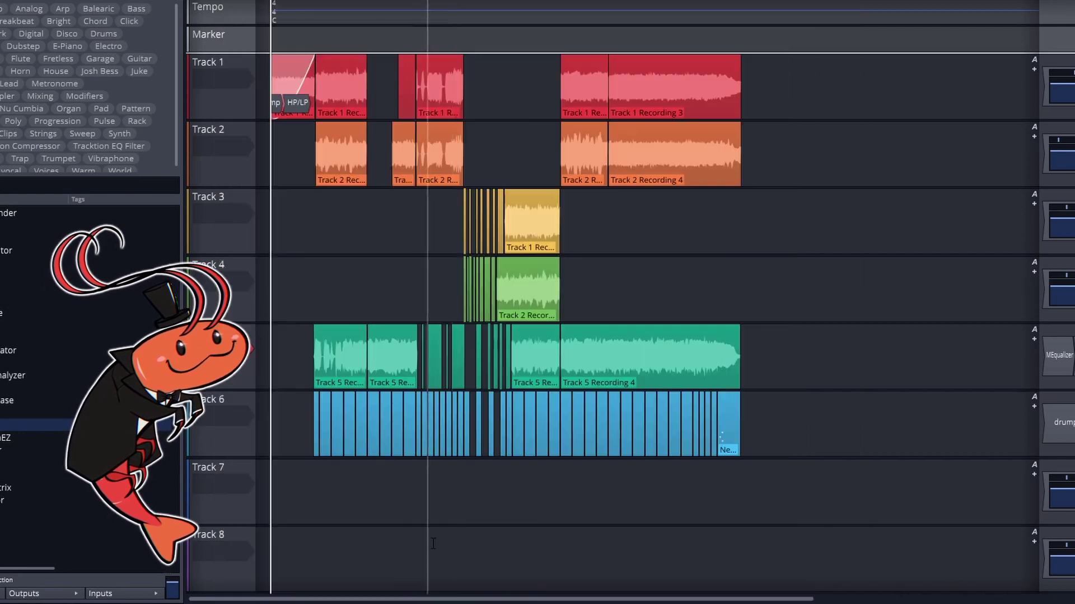
pyautogui.click(487, 492)
pyautogui.click(511, 496)
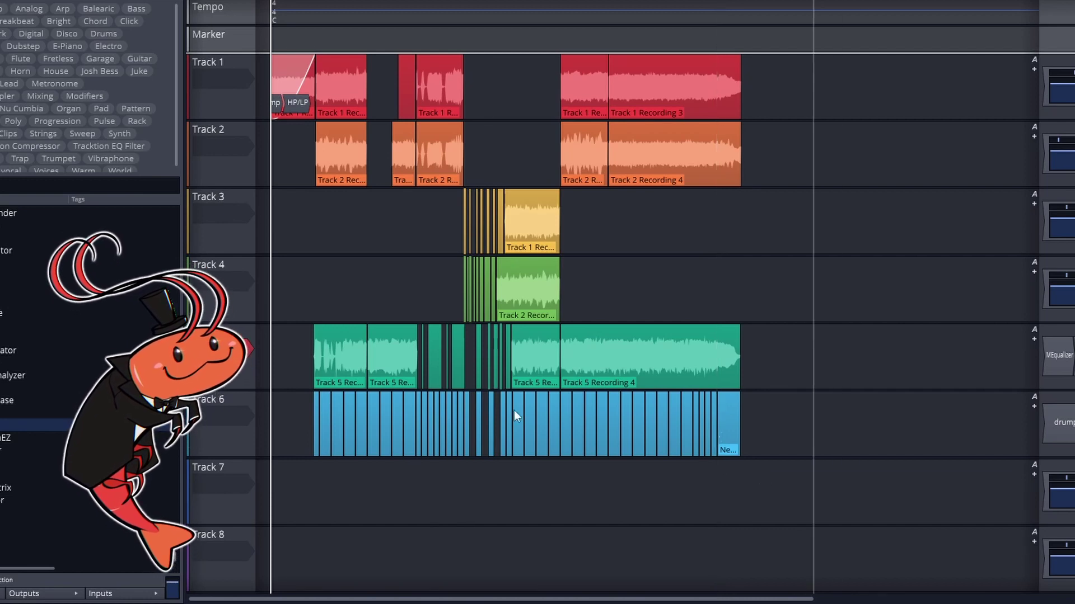
pyautogui.click(352, 532)
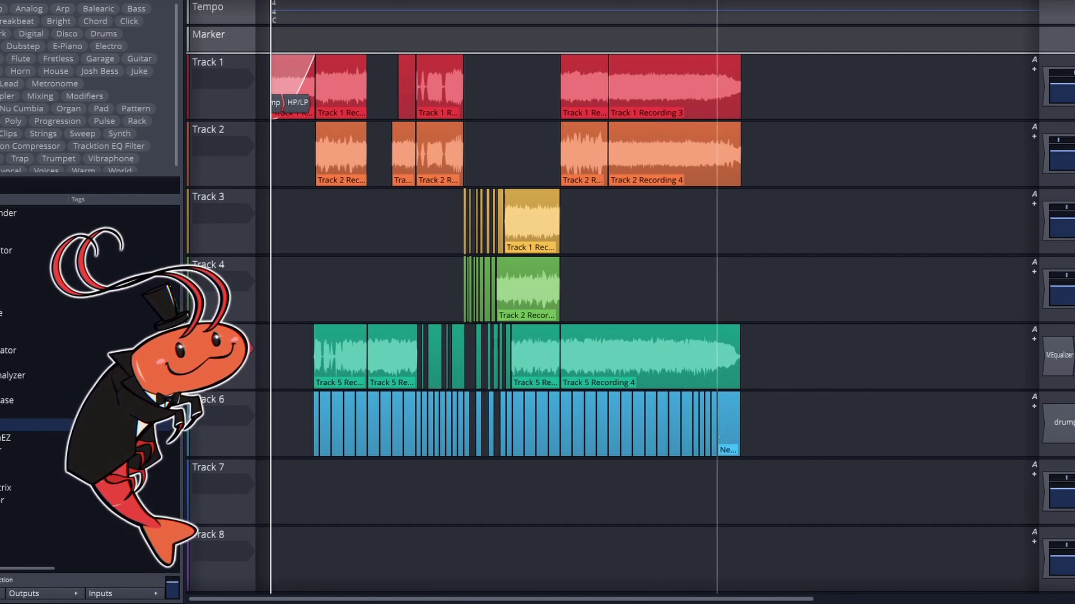